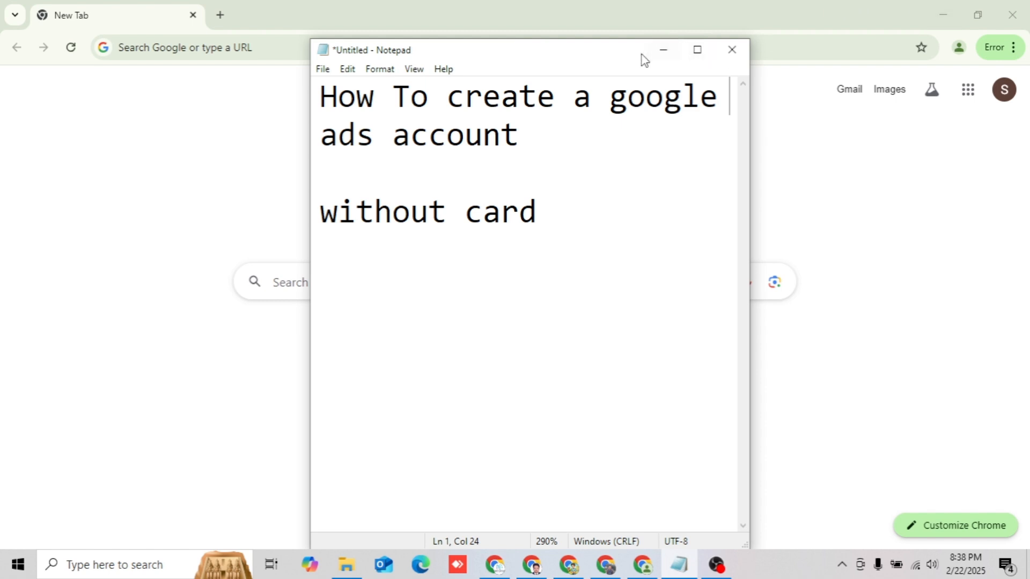
- Switch to Chrome, search Google for "google ads", and open the sponsored Google Ads sign-in and account creation result
left_click(660, 50)
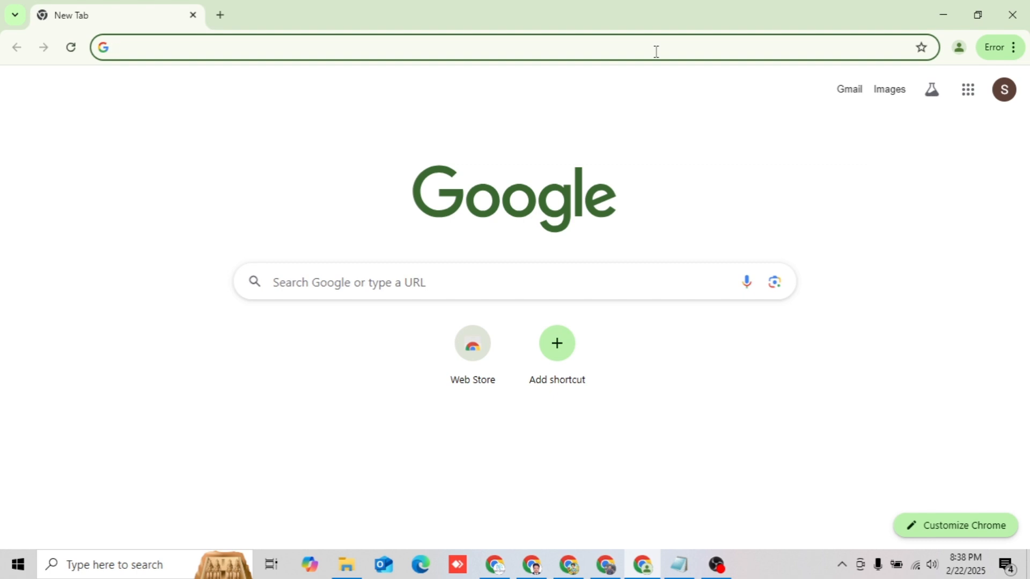
left_click(394, 43)
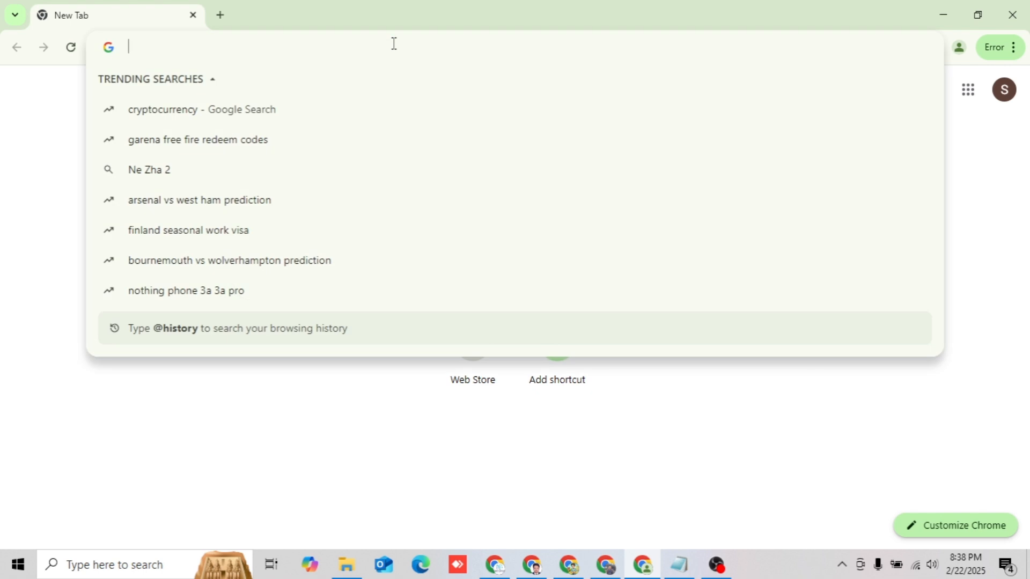
type("google ads")
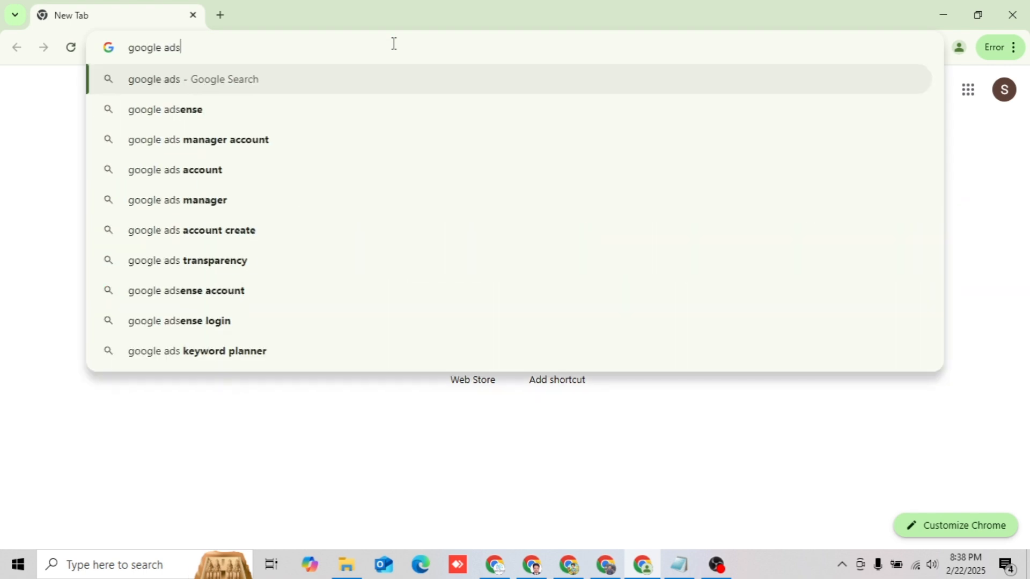
key("Return")
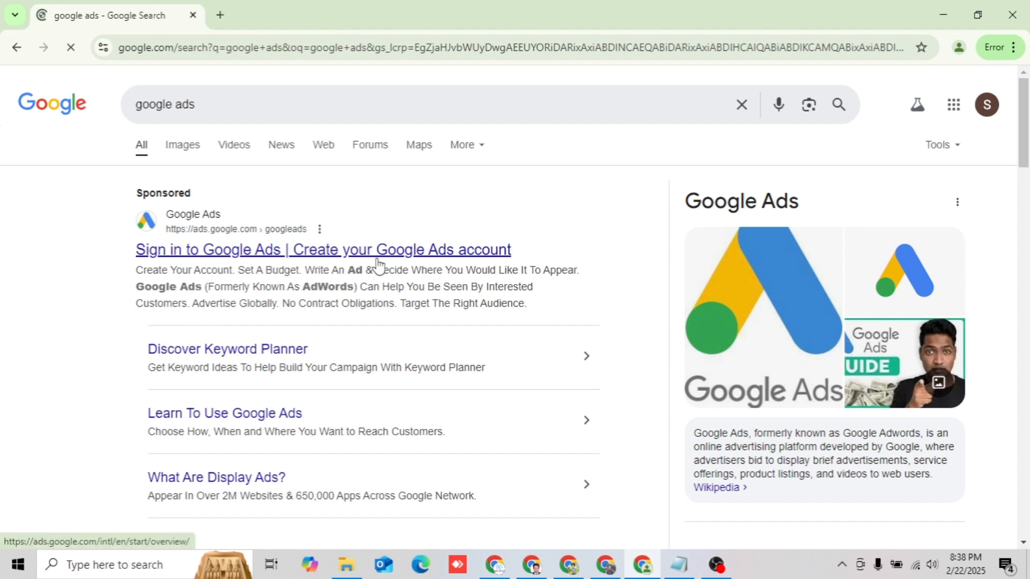
left_click(256, 255)
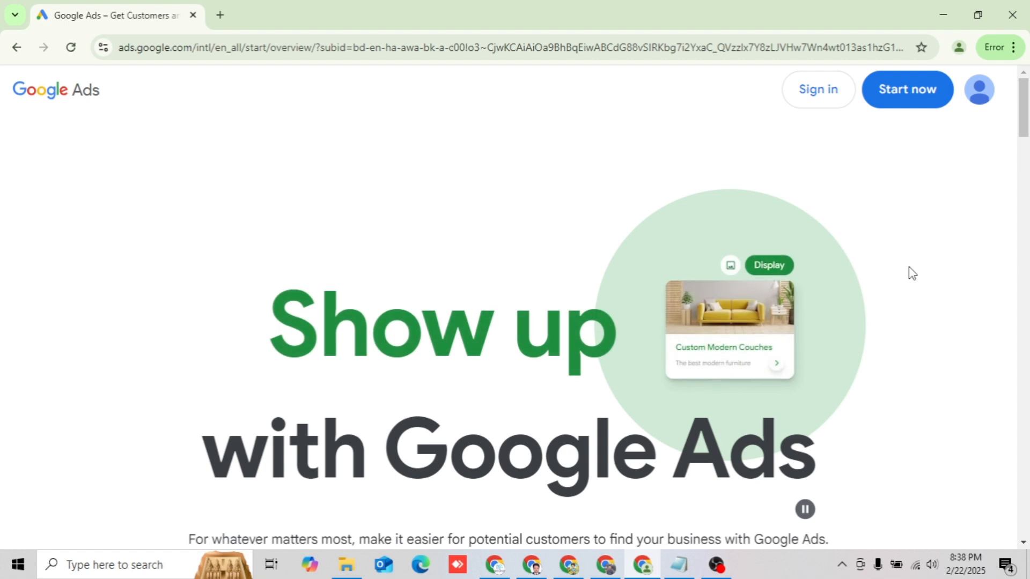
- Start the Google Ads signup for a first campaign and enter Red Bag as the business name
left_click(921, 90)
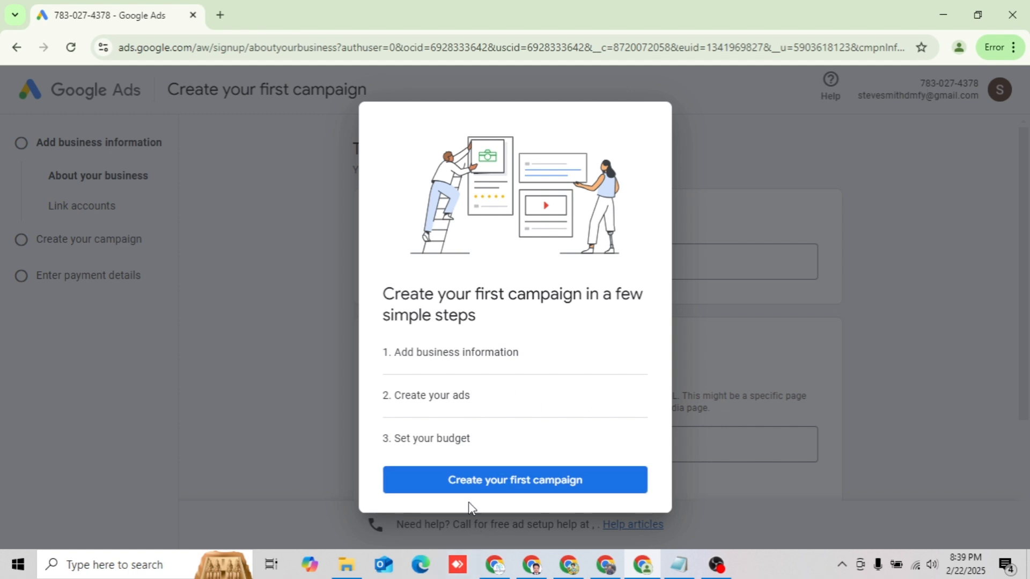
left_click(497, 485)
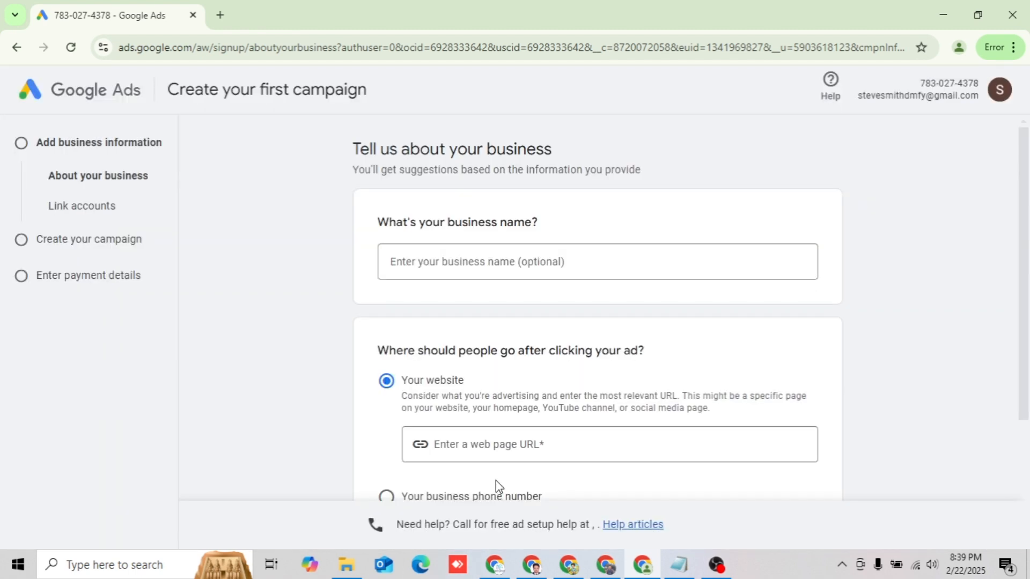
left_click(464, 258)
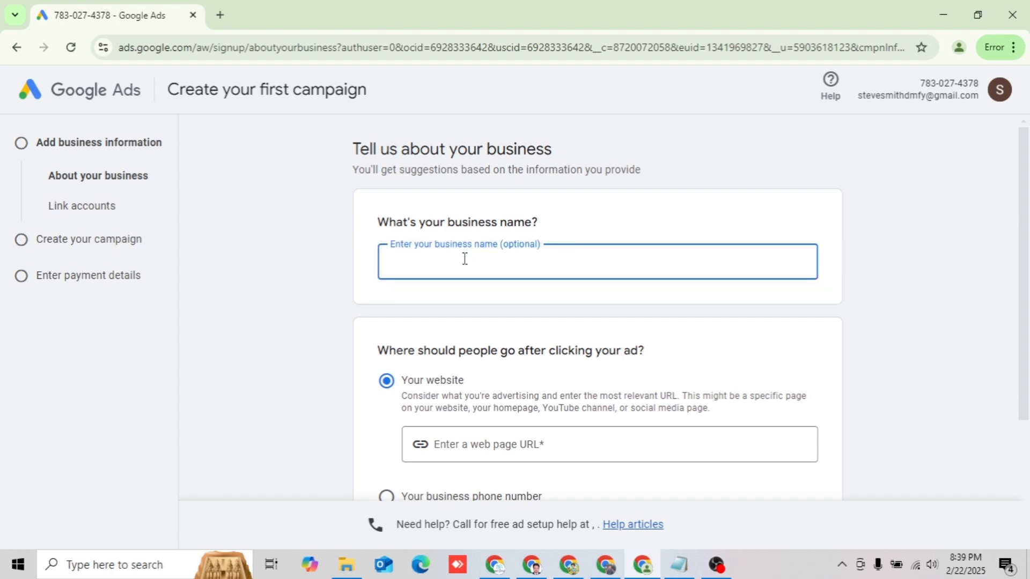
type("jds")
key("BackSpace")
key("BackSpace")
key("BackSpace")
type("Red Bag")
scroll(483, 373, "down", 2)
left_click(549, 324)
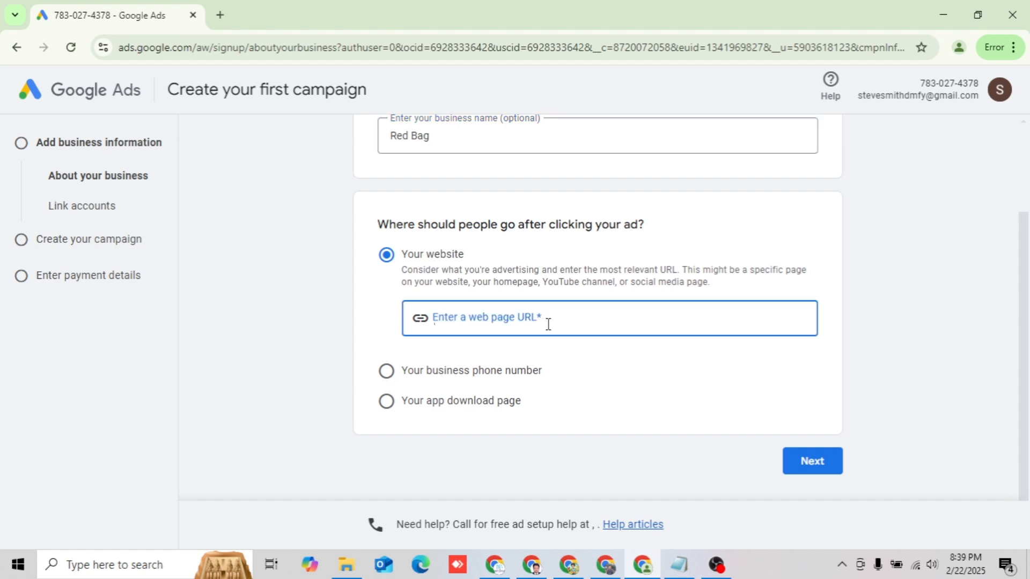
type("w")
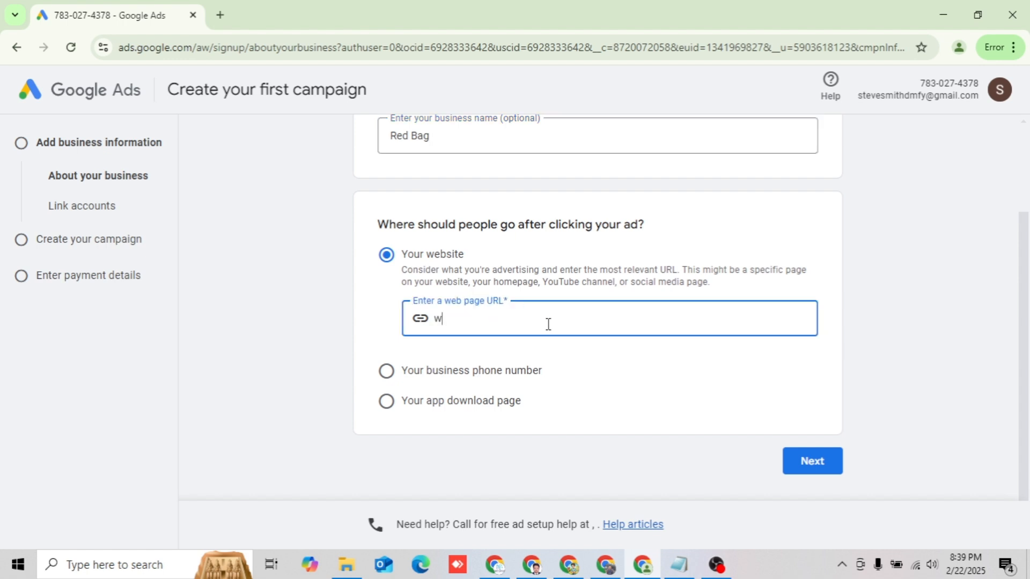
type("www")
key("BackSpace")
type(".redbagbd.com")
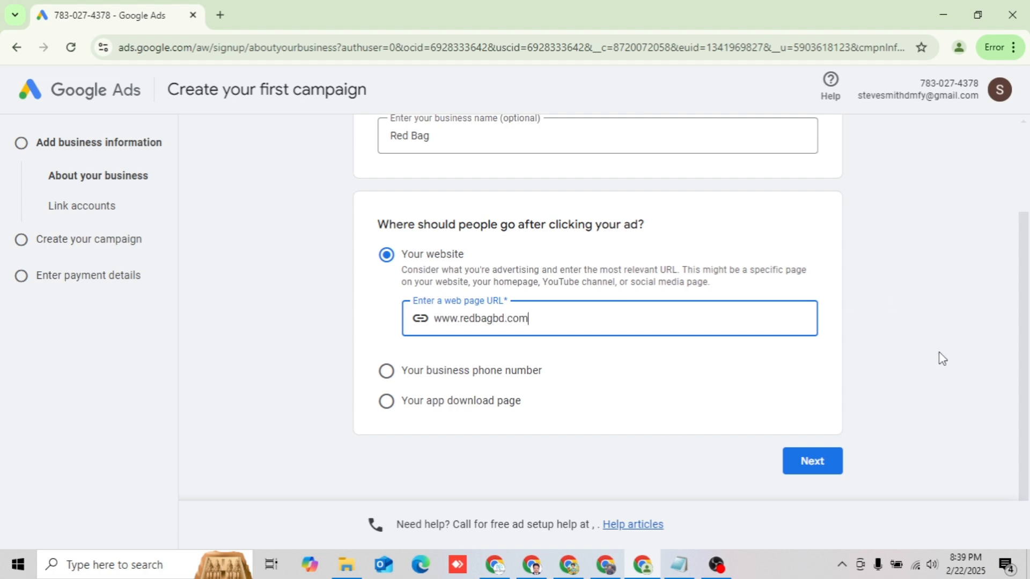
left_click(810, 465)
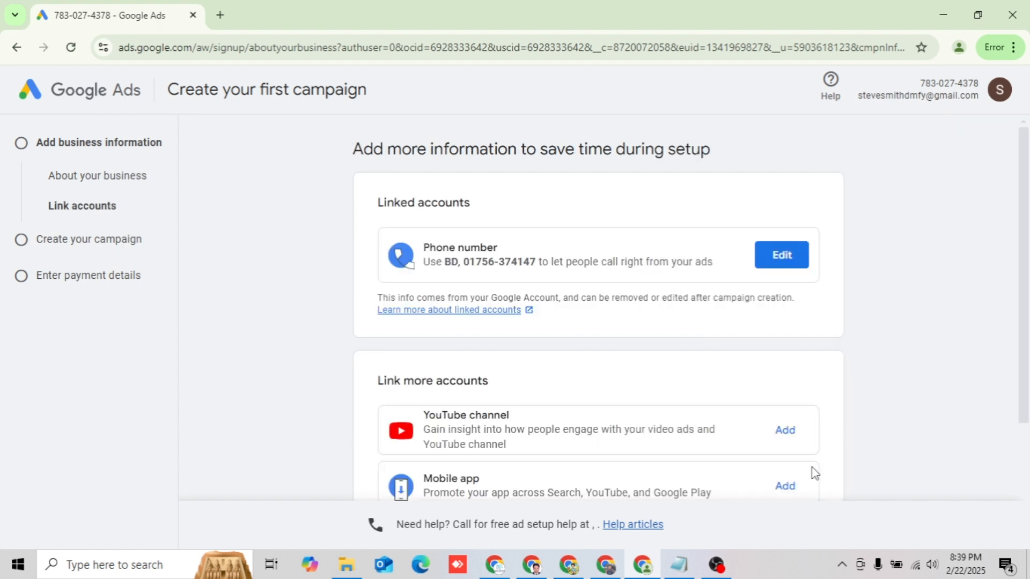
- Skip linking more accounts and skip choosing a campaign goal
scroll(816, 474, "down", 3)
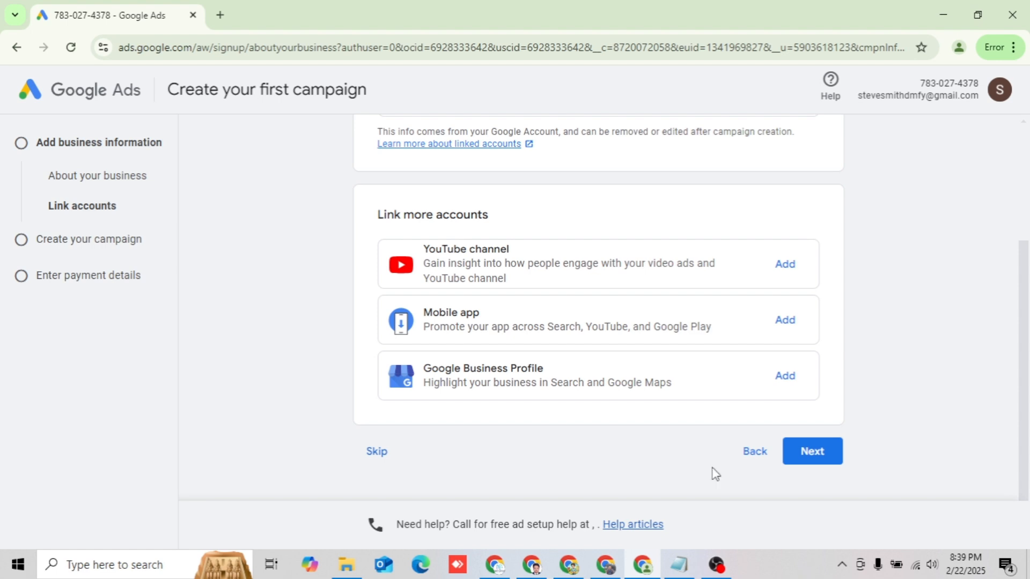
left_click(377, 452)
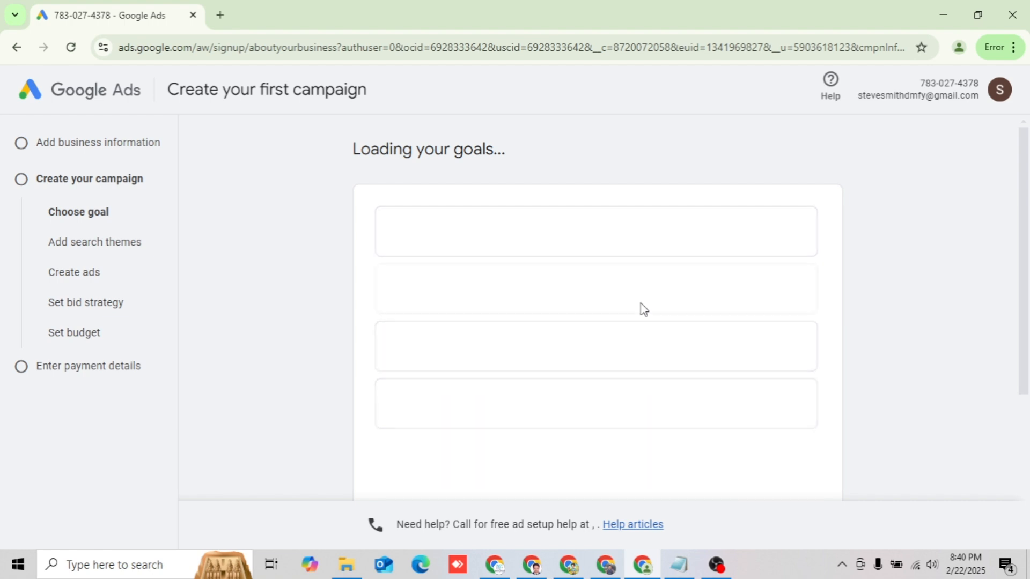
scroll(644, 309, "down", 4)
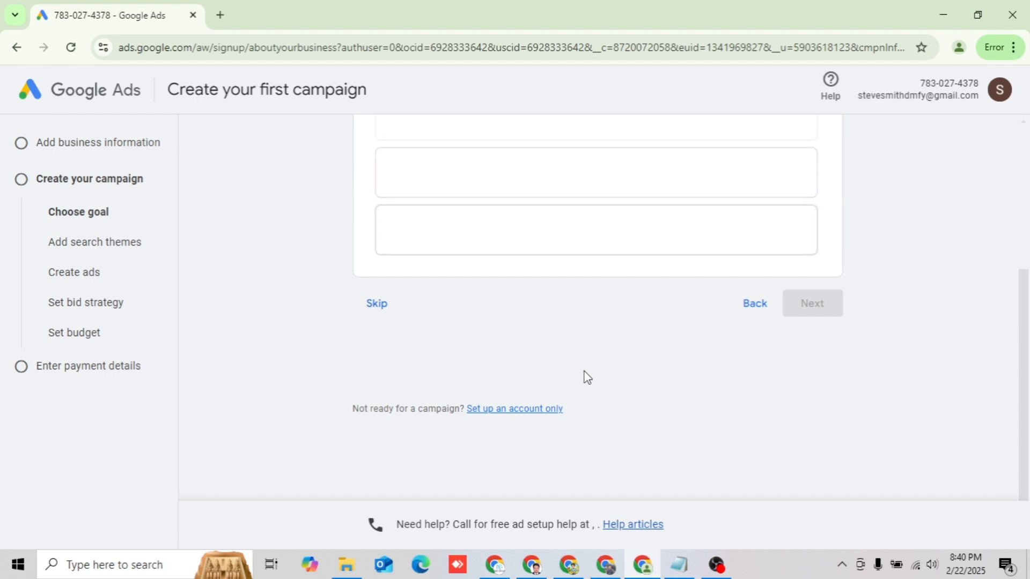
left_click(384, 305)
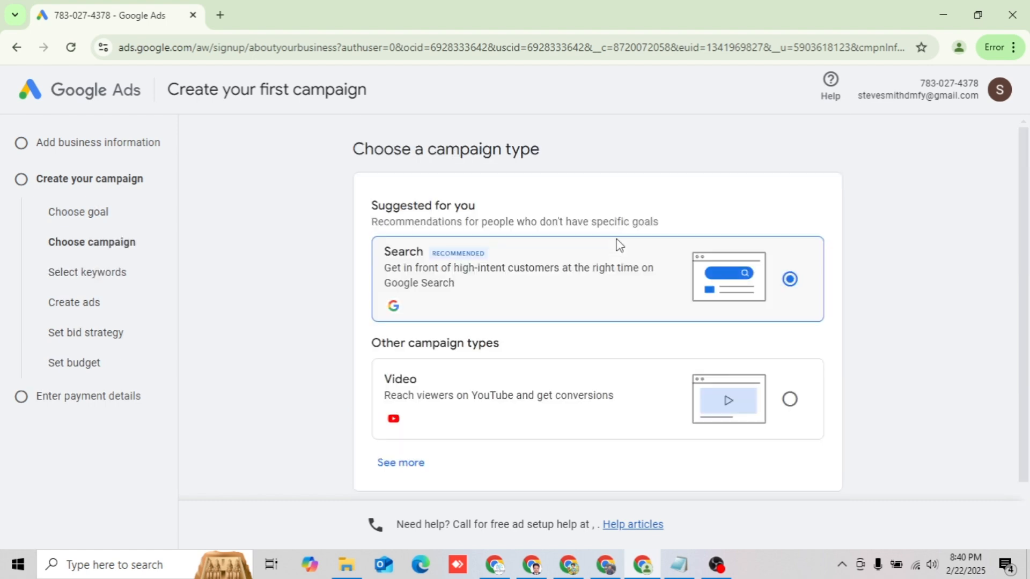
- Skip the campaign type selection and leave campaign creation to go on to the account settings
scroll(787, 331, "down", 1)
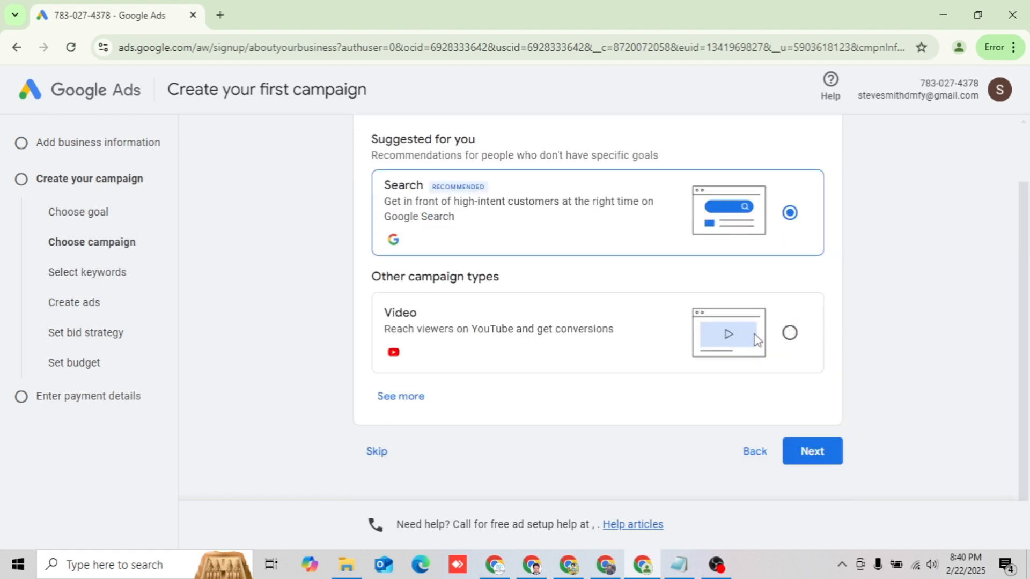
left_click(371, 453)
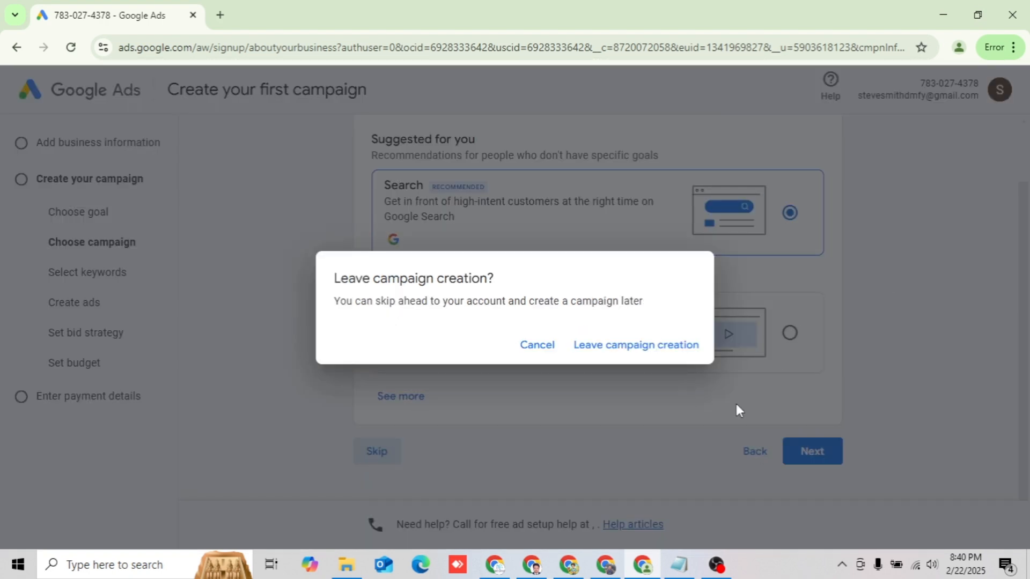
left_click(646, 349)
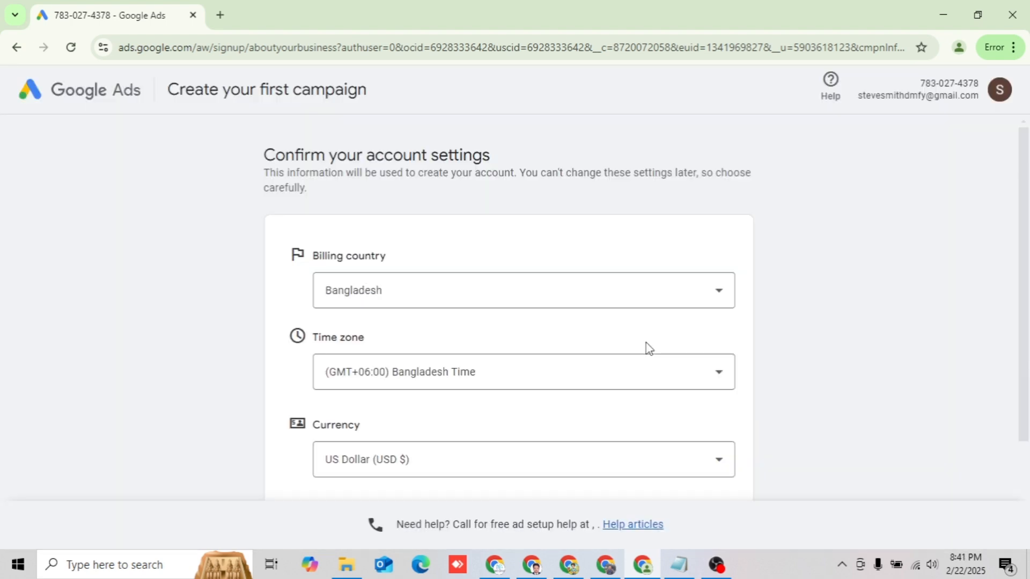
- Set the billing country to India in the account settings
scroll(646, 348, "down", 3)
scroll(646, 349, "up", 2)
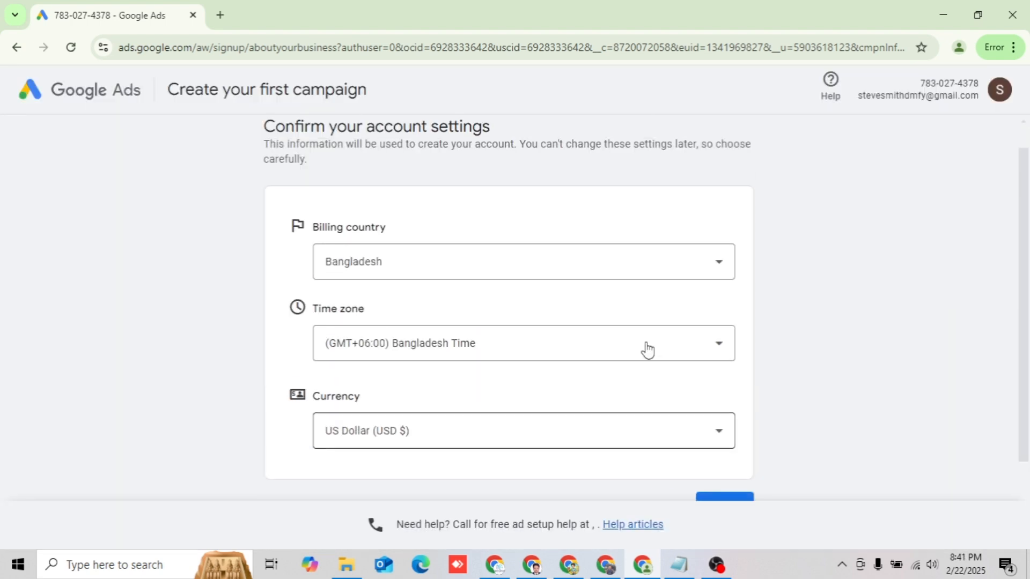
scroll(648, 349, "down", 2)
scroll(648, 349, "up", 3)
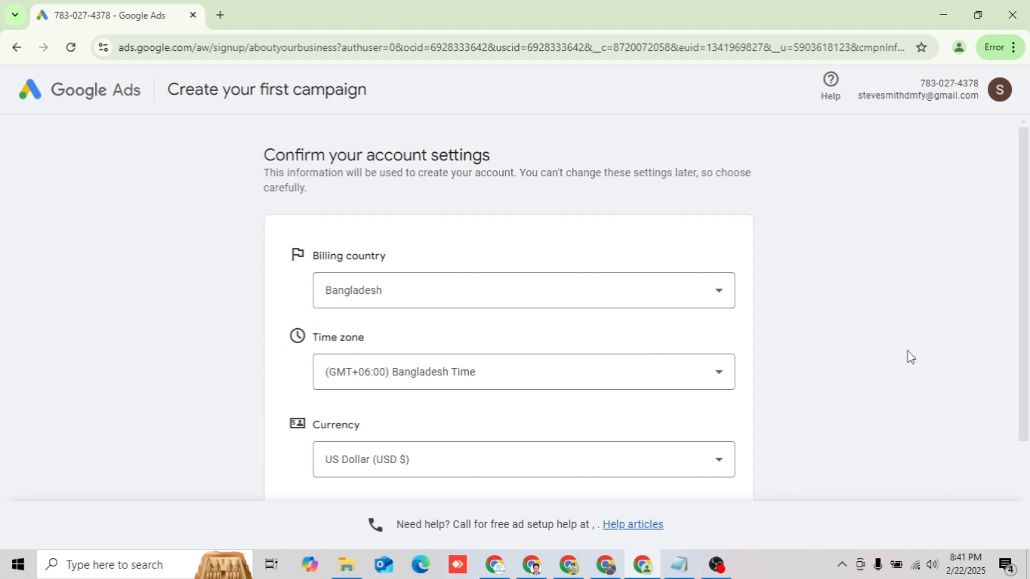
scroll(908, 357, "down", 2)
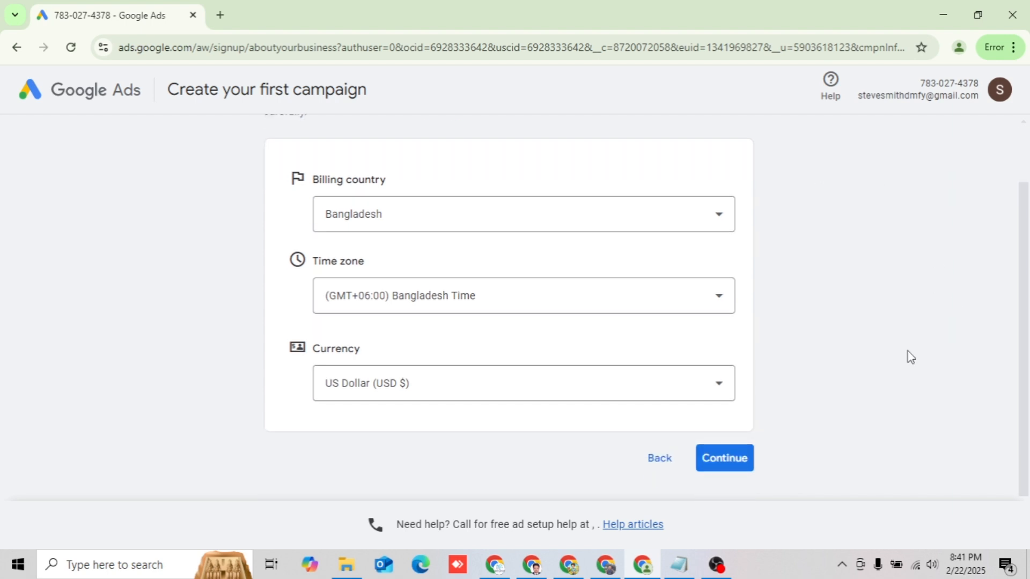
left_click(698, 226)
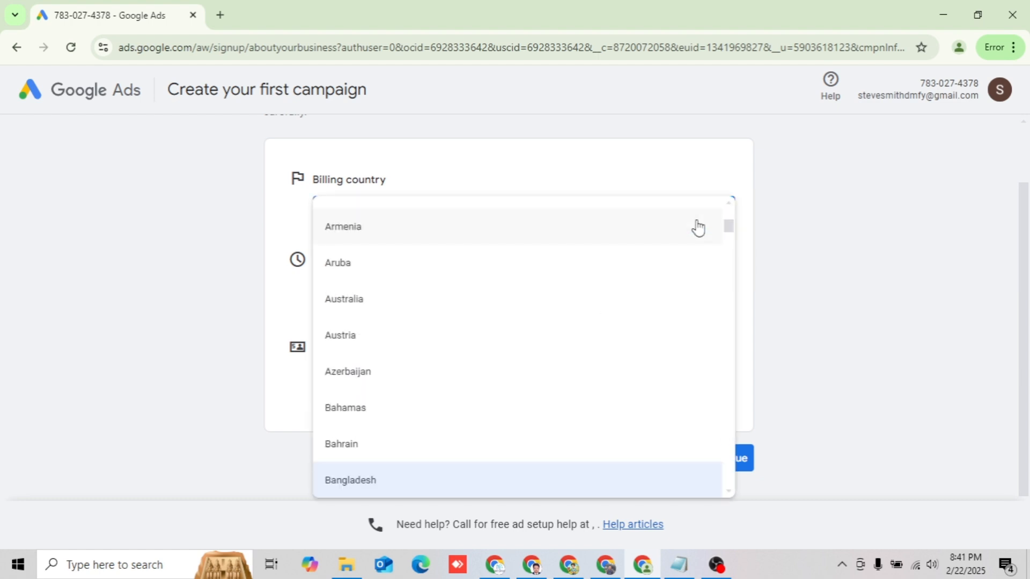
type("in")
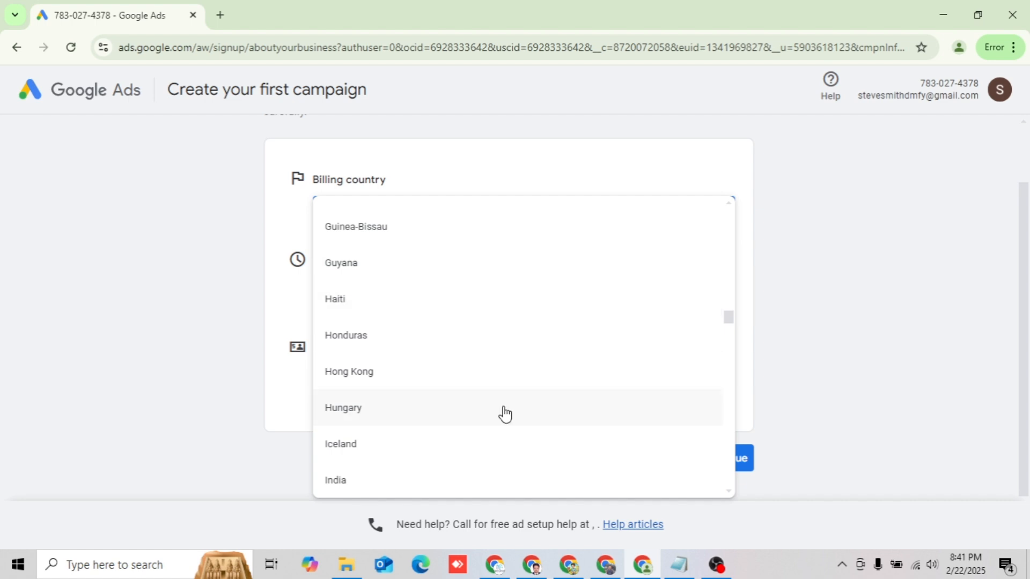
left_click(387, 493)
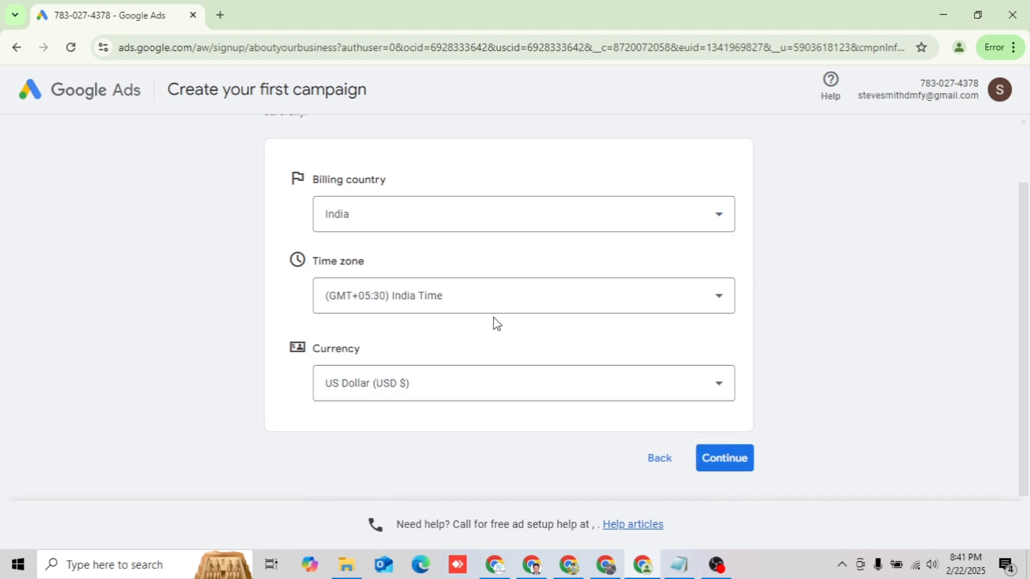
- Set the account currency to Indian Rupee (INR ₹) and continue to the payment settings
scroll(494, 323, "down", 1)
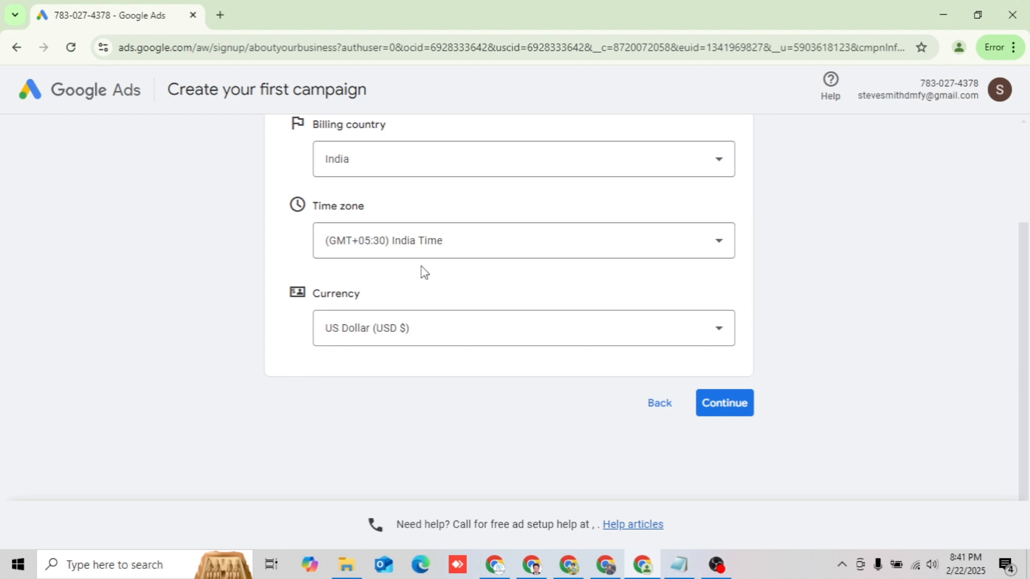
left_click(391, 351)
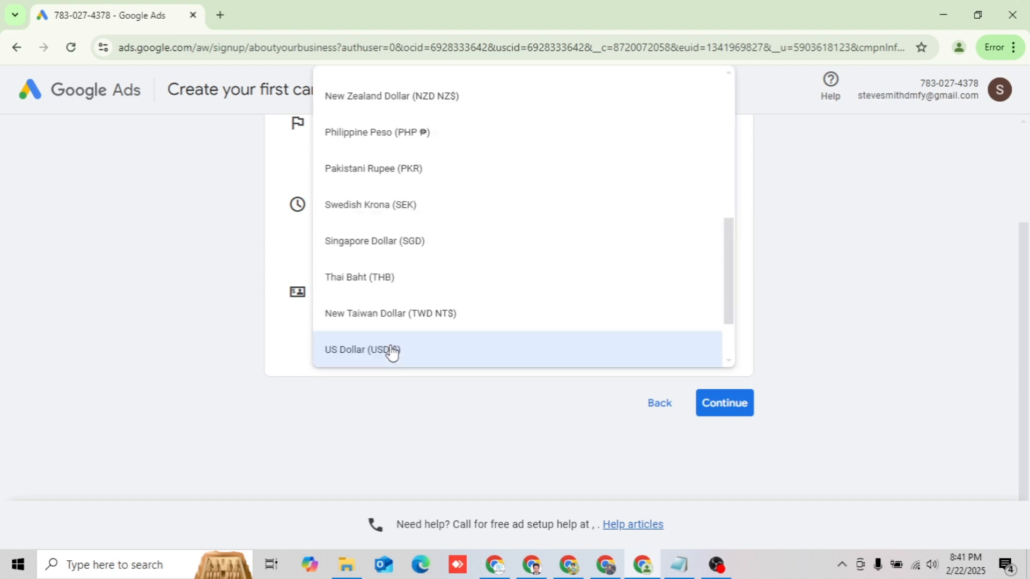
scroll(392, 352, "up", 3)
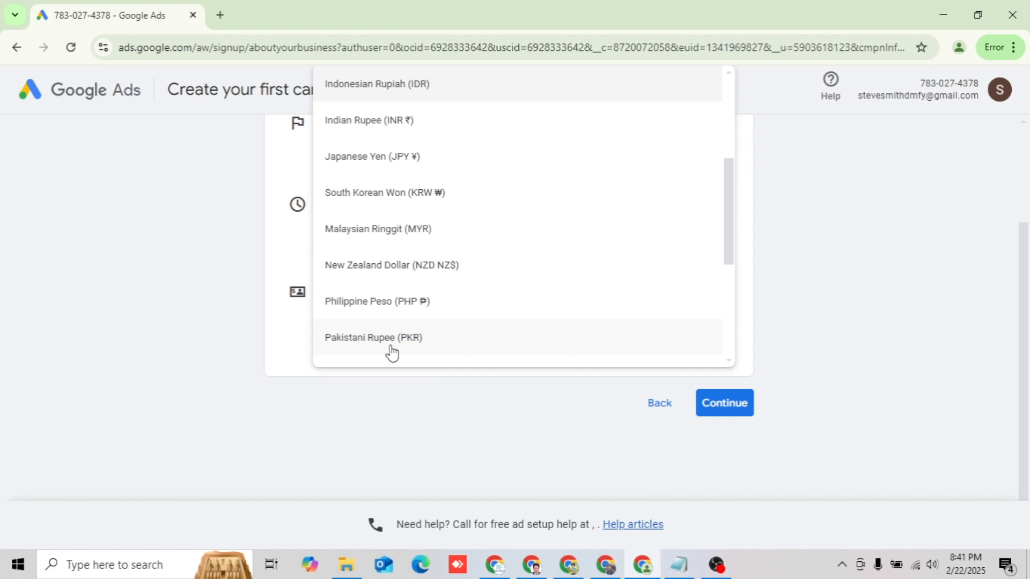
left_click(456, 135)
scroll(354, 322, "up", 3)
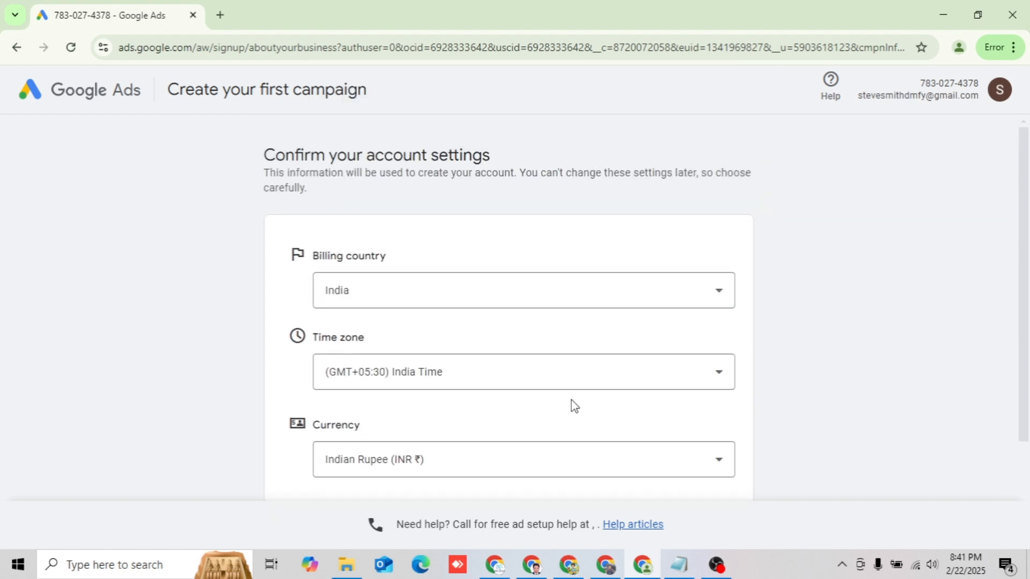
scroll(574, 406, "down", 1)
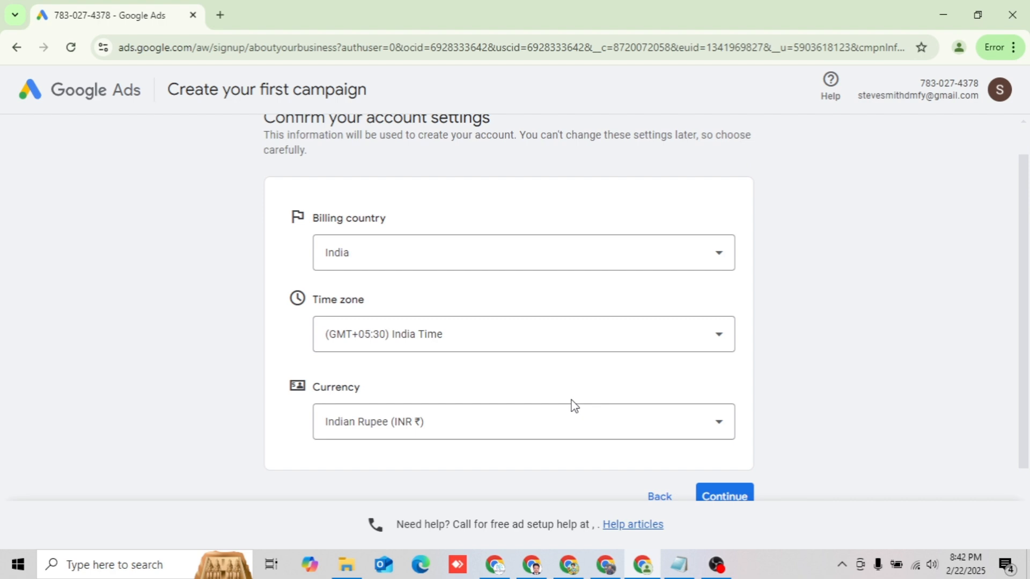
scroll(574, 406, "down", 2)
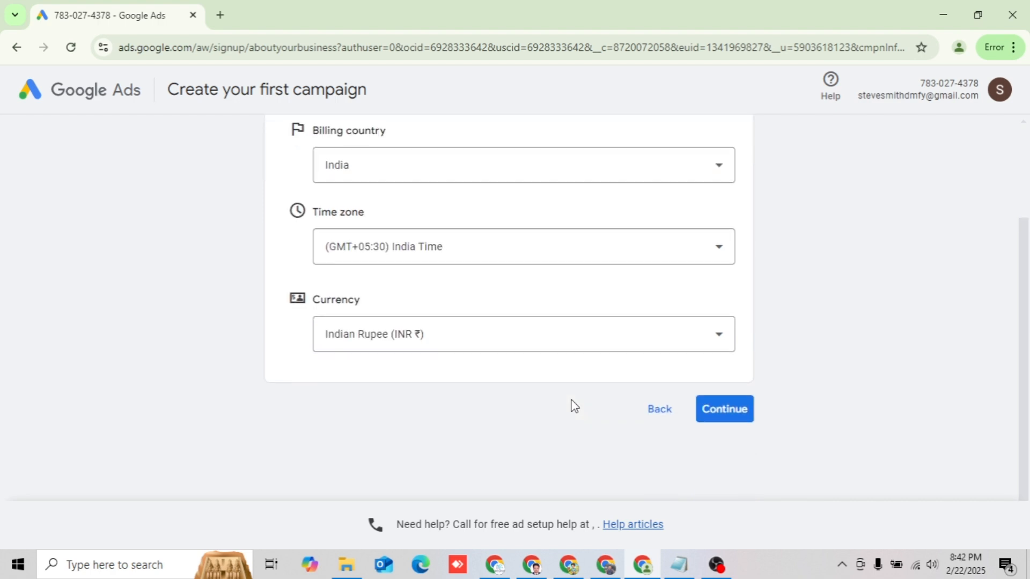
left_click(731, 423)
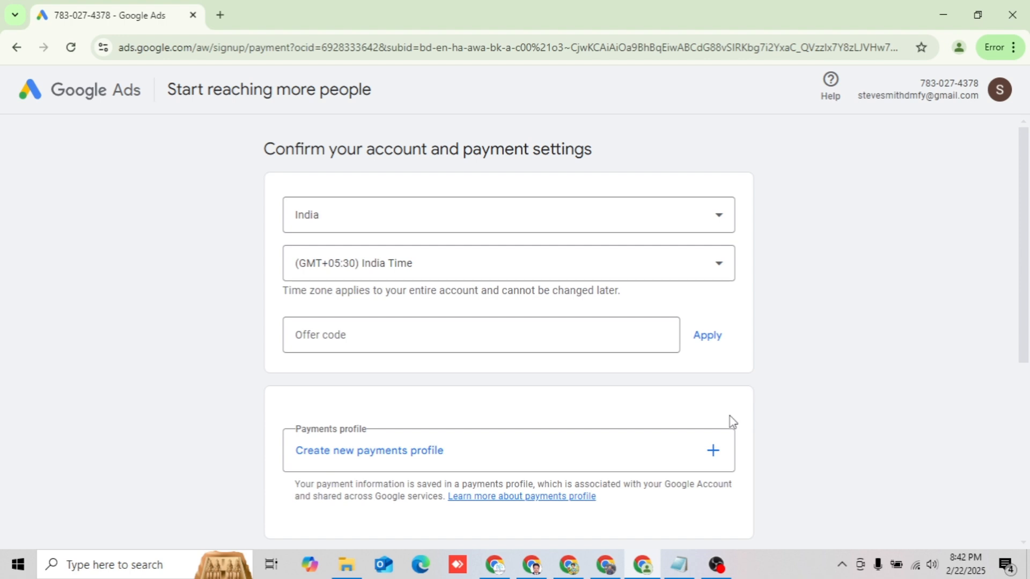
- Start a new payments profile and set its profile type to Individual
scroll(732, 422, "down", 5)
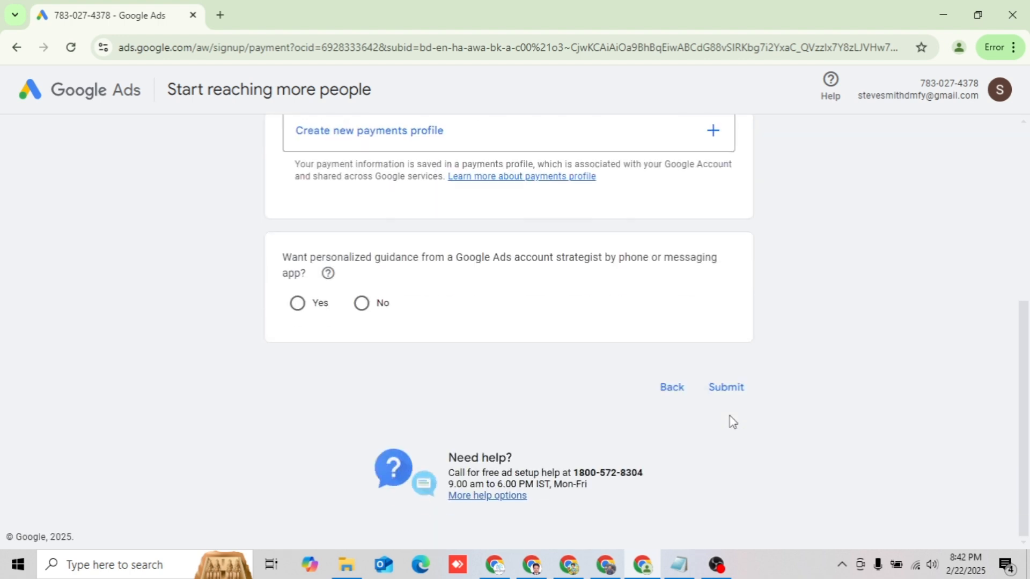
scroll(733, 422, "up", 6)
scroll(732, 421, "down", 2)
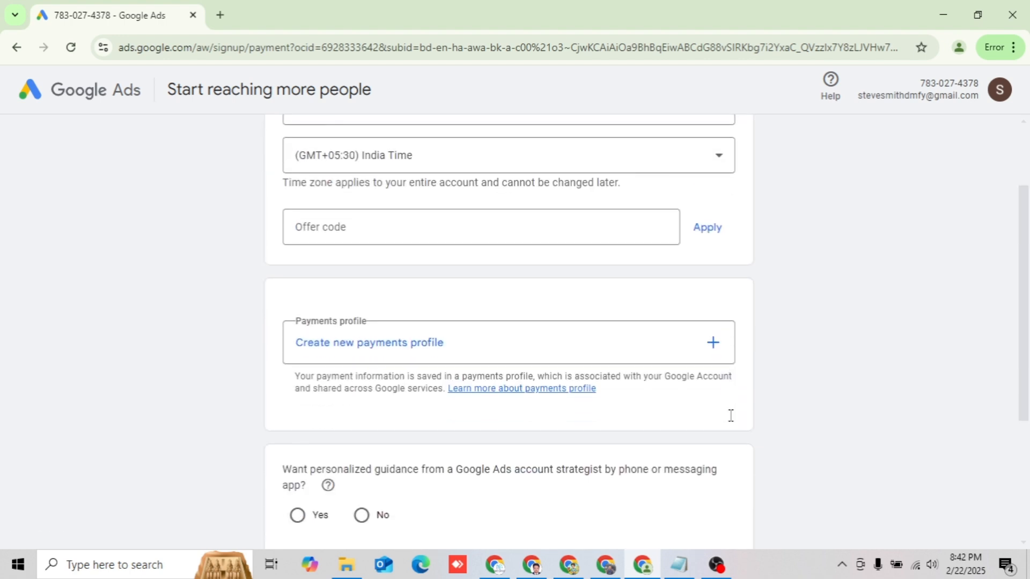
scroll(415, 377, "down", 2)
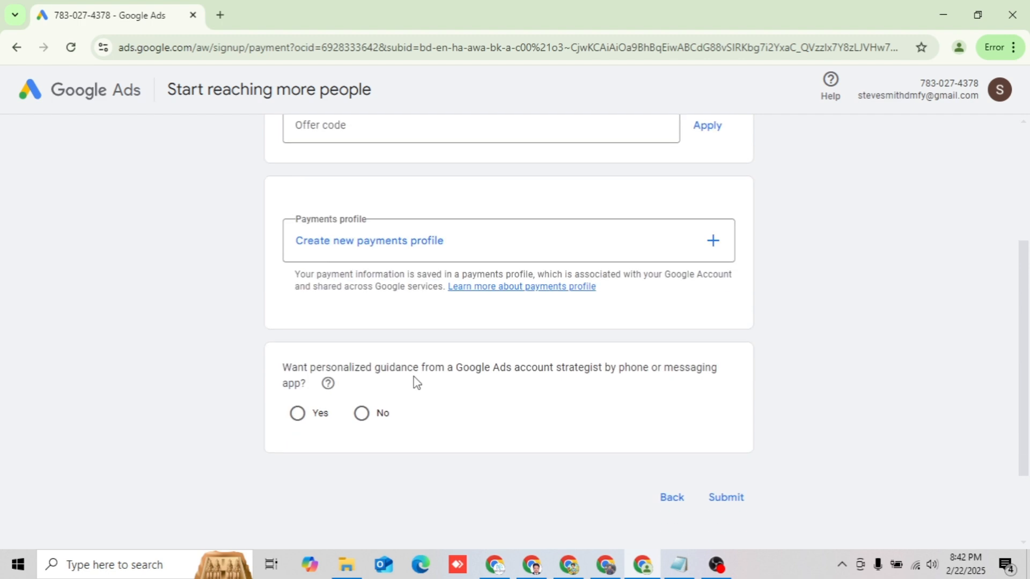
scroll(651, 322, "up", 1)
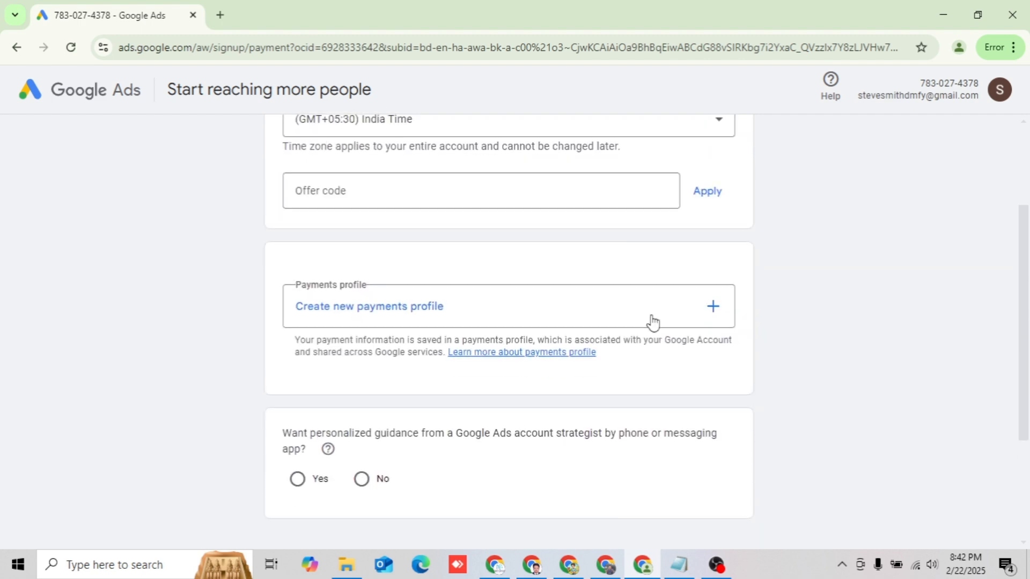
left_click(710, 316)
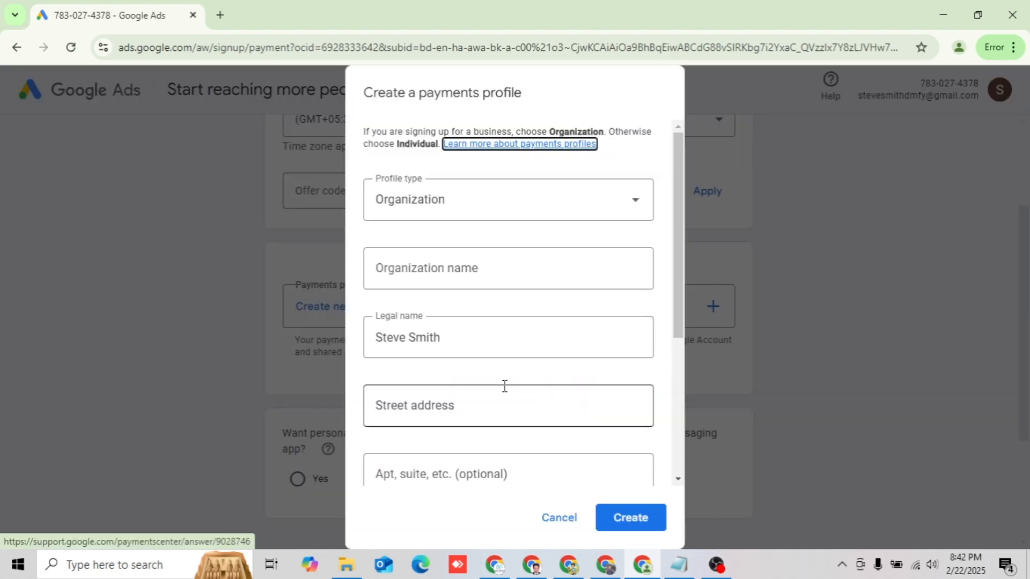
scroll(505, 384, "down", 5)
scroll(504, 386, "up", 5)
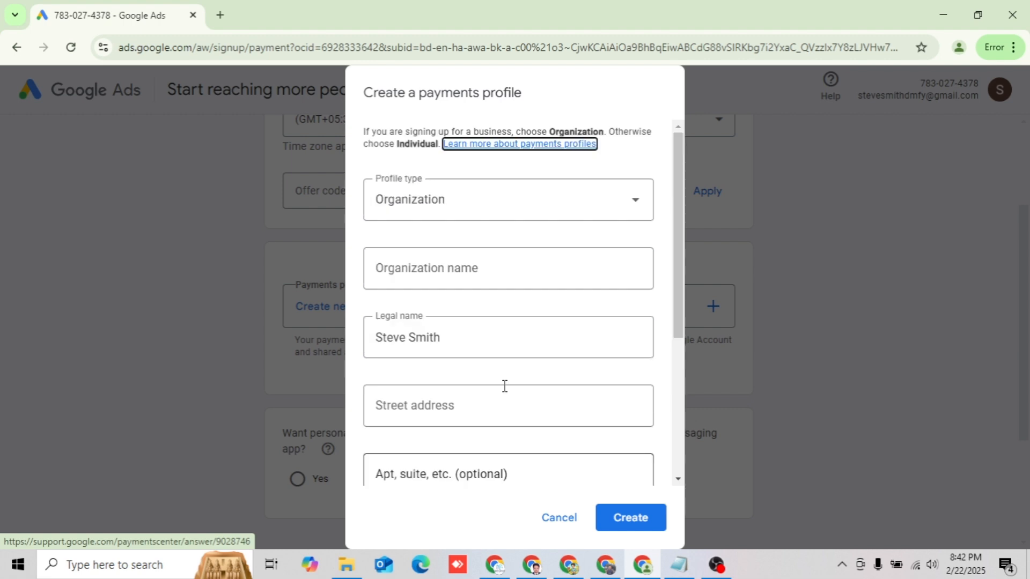
left_click(526, 212)
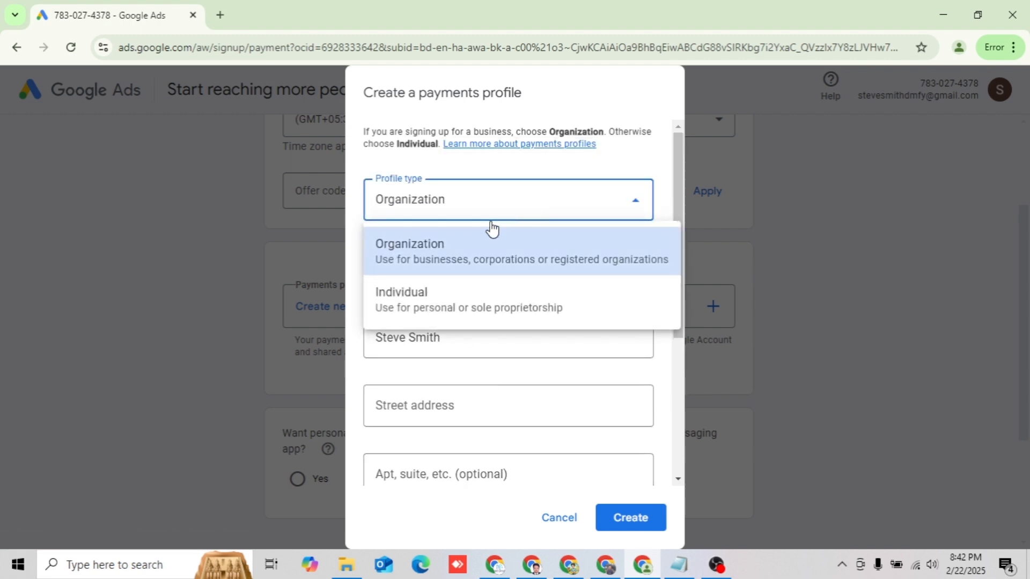
left_click(426, 314)
scroll(499, 306, "down", 2)
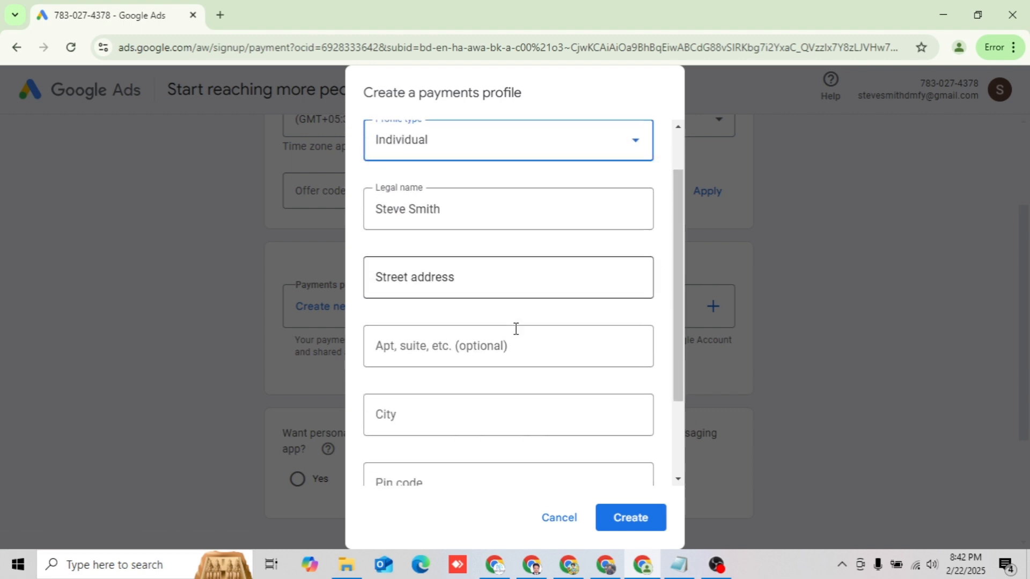
- Search the web in a new tab for "delhi postal code" and open the first listed code, declining precise location use
left_click(220, 14)
type("del")
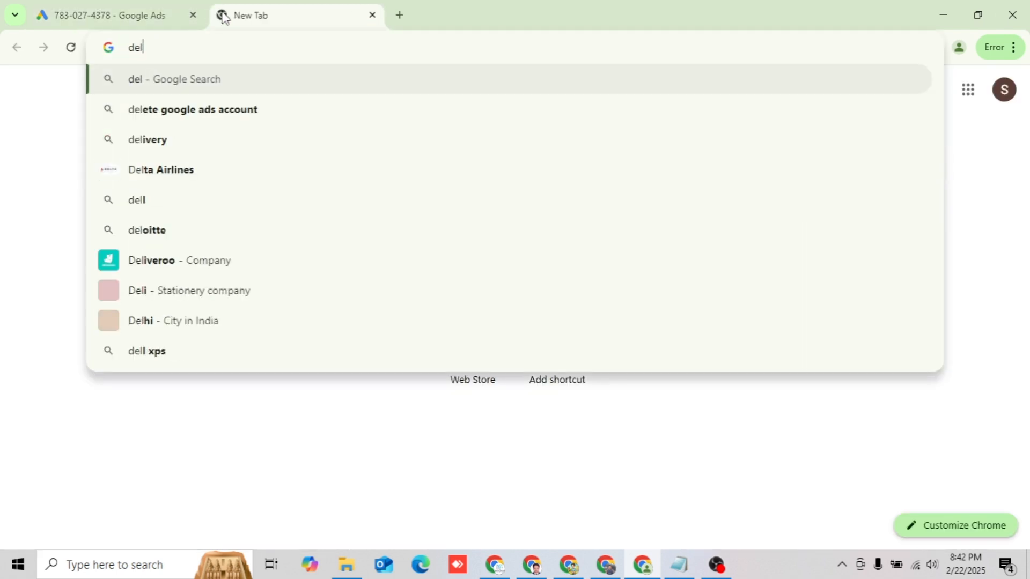
type("hi posta")
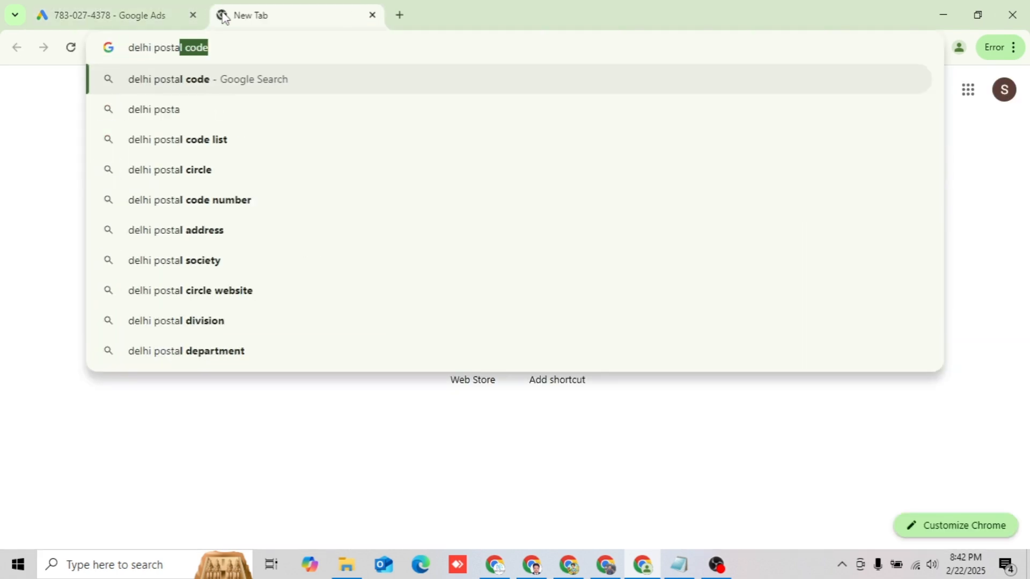
key("Return")
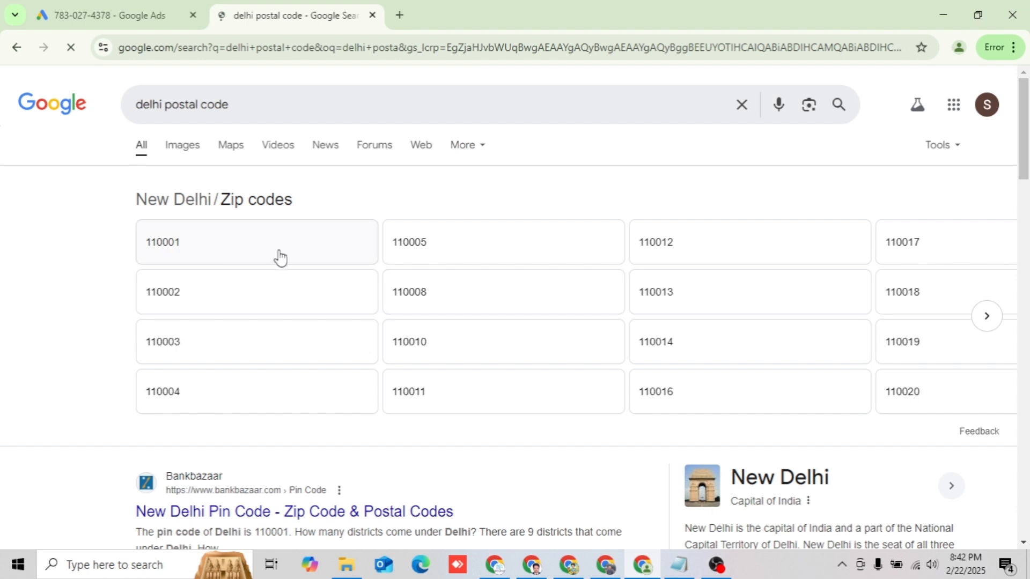
left_click(280, 260)
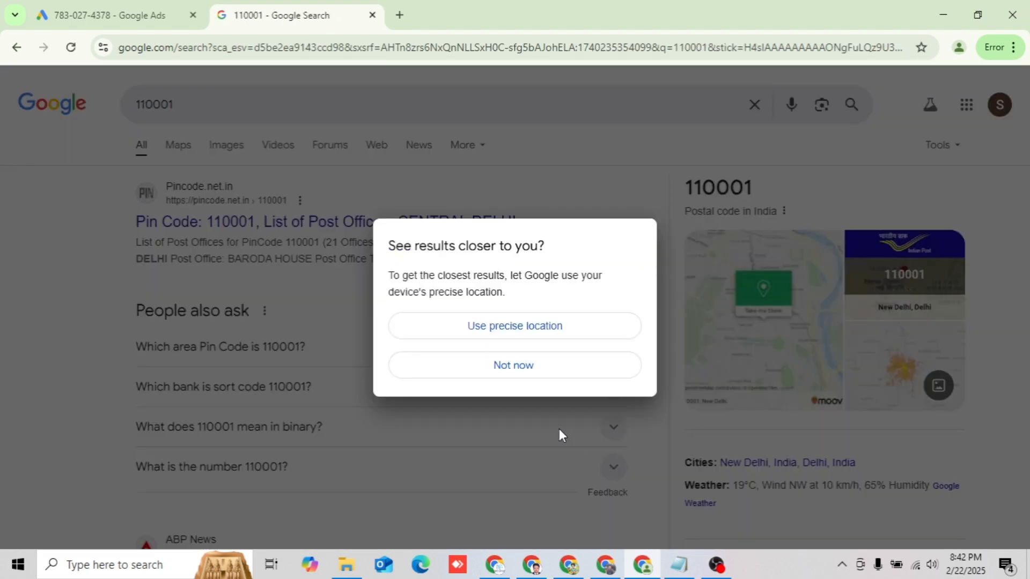
left_click(520, 367)
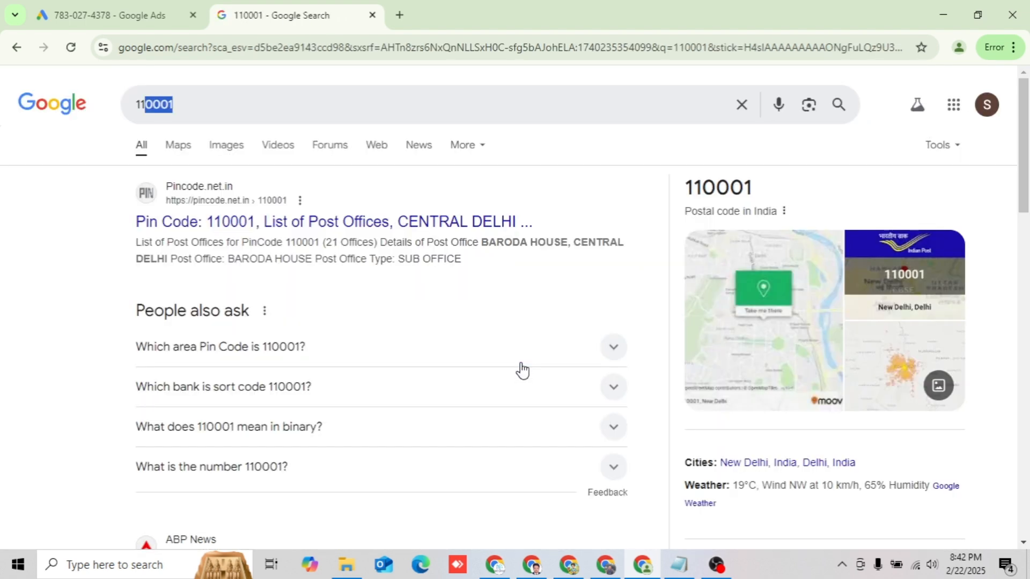
- Copy the complete postal code from the search query
left_click(195, 107)
double_click(168, 105)
key("ctrl+c")
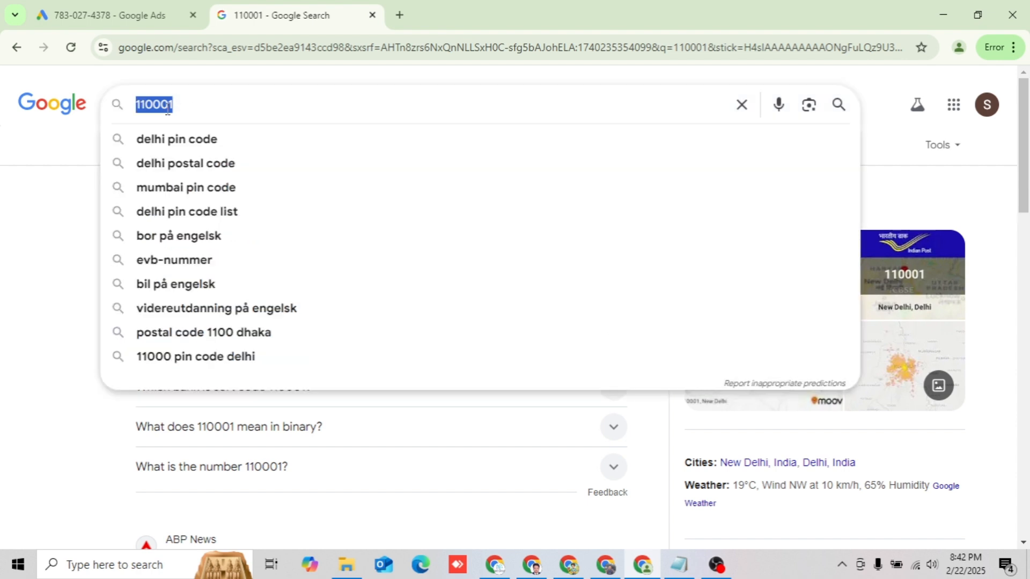
- Return to the Google Ads payments profile and fill in the street address, the city and the copied postal code
left_click(79, 6)
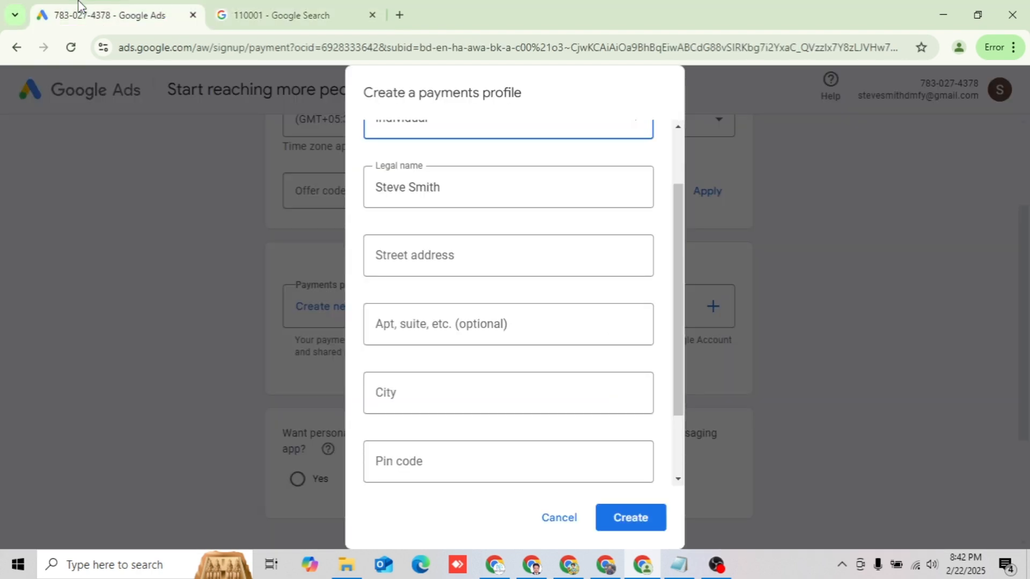
scroll(444, 258, "up", 1)
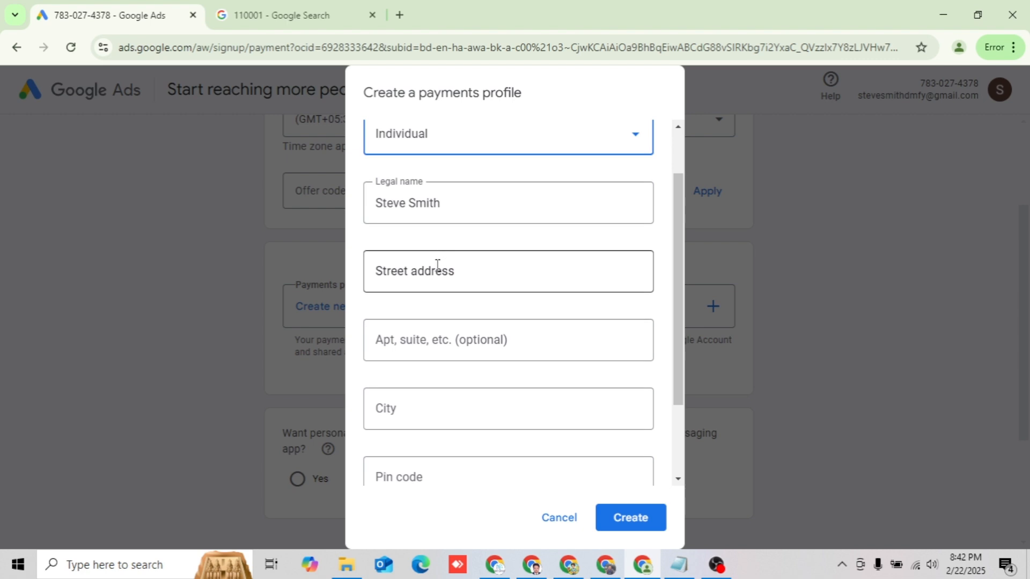
left_click(436, 268)
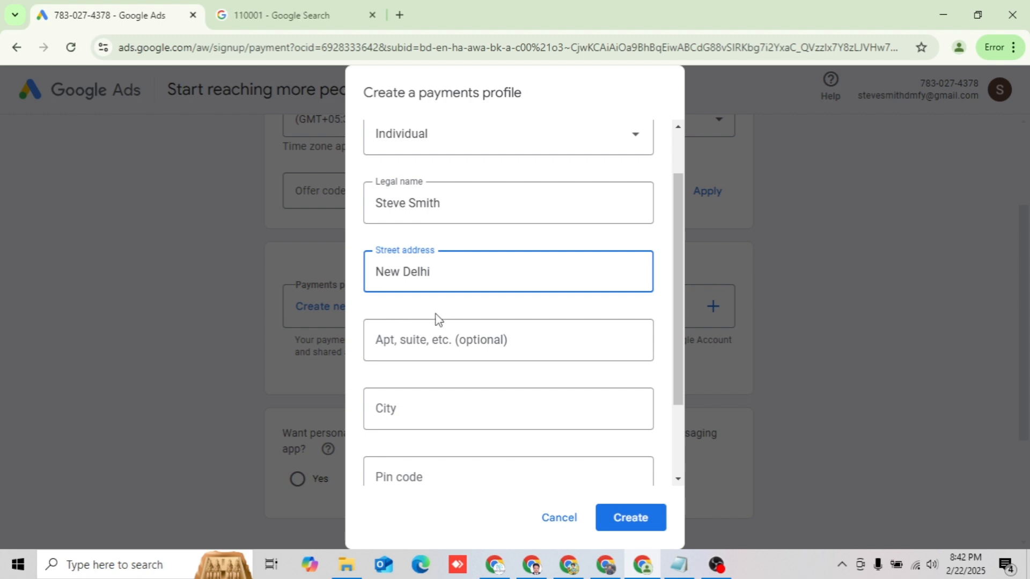
scroll(437, 320, "down", 2)
left_click(421, 302)
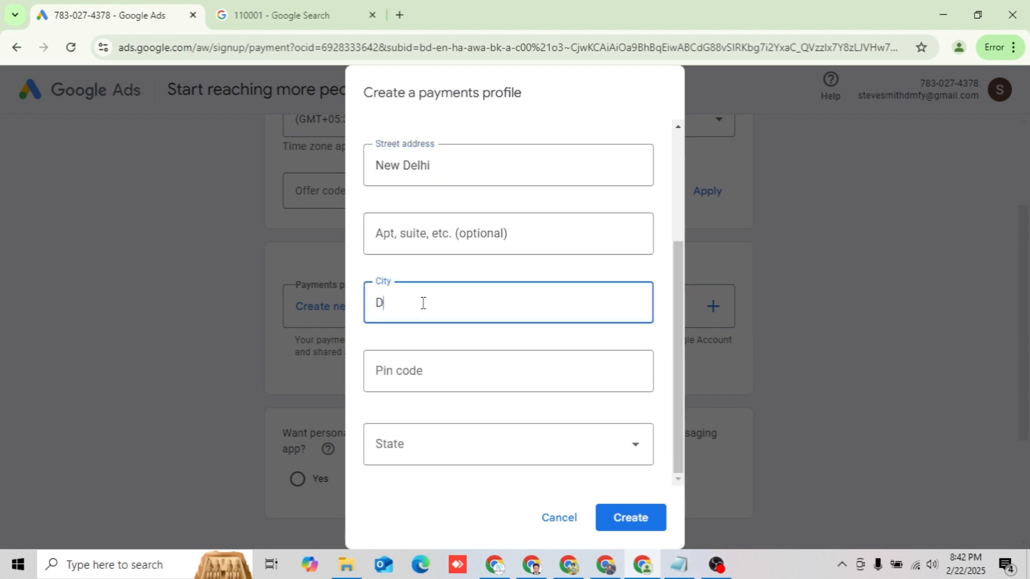
left_click(399, 371)
key("ctrl+v")
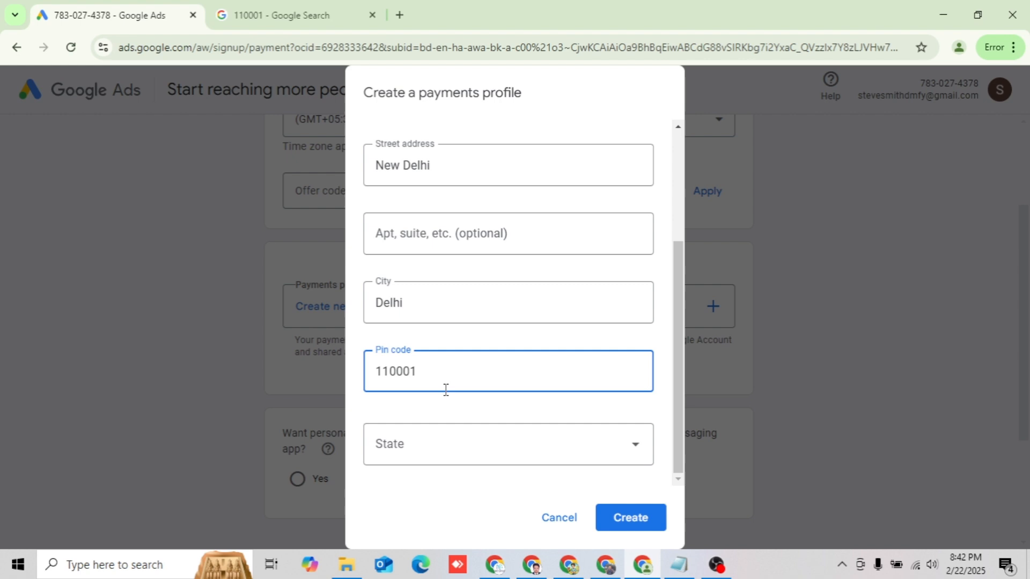
- Set the state to Delhi and create the payments profile, declining to save the address in the browser
left_click(480, 463)
scroll(443, 377, "down", 2)
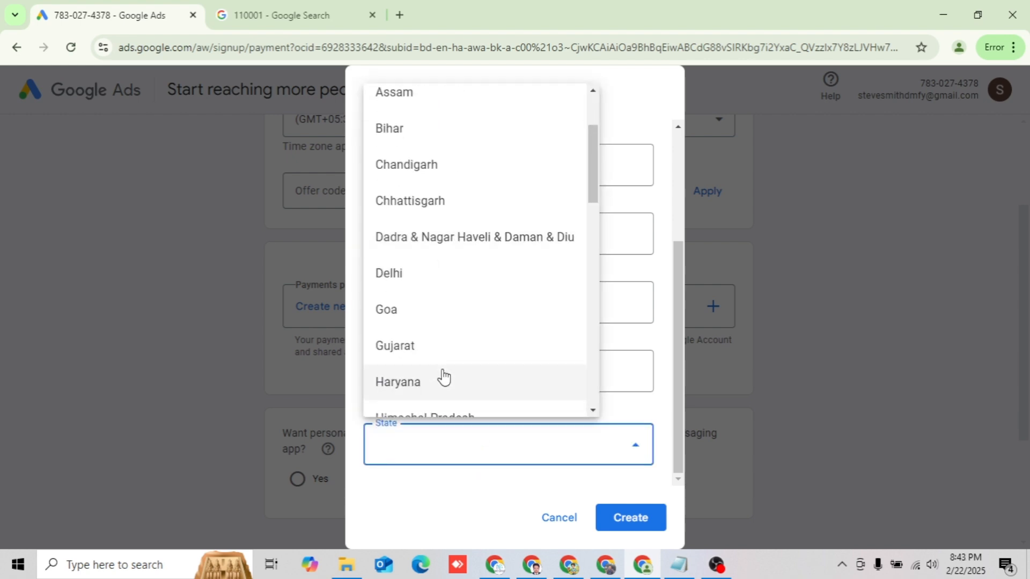
left_click(427, 279)
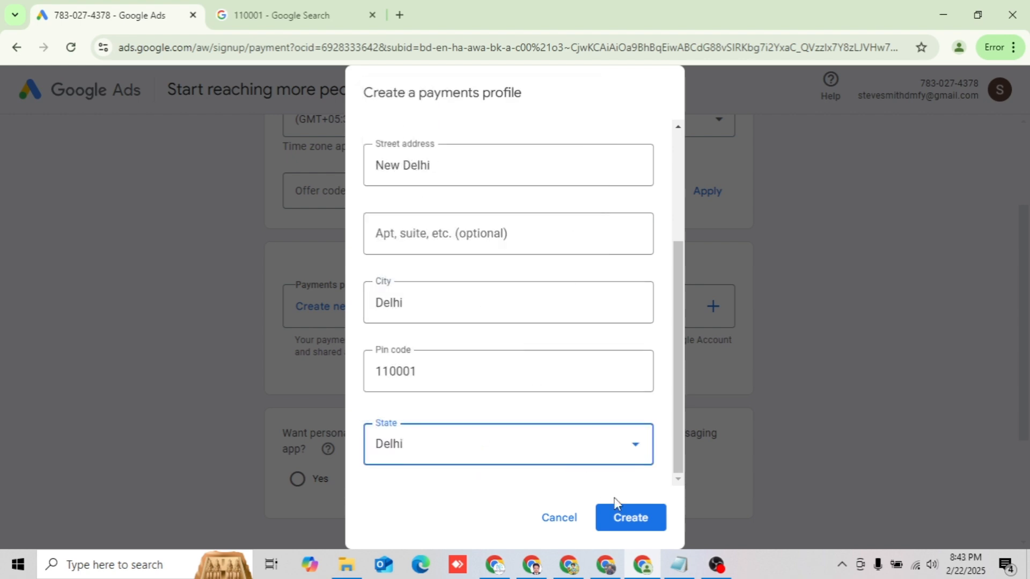
left_click(633, 523)
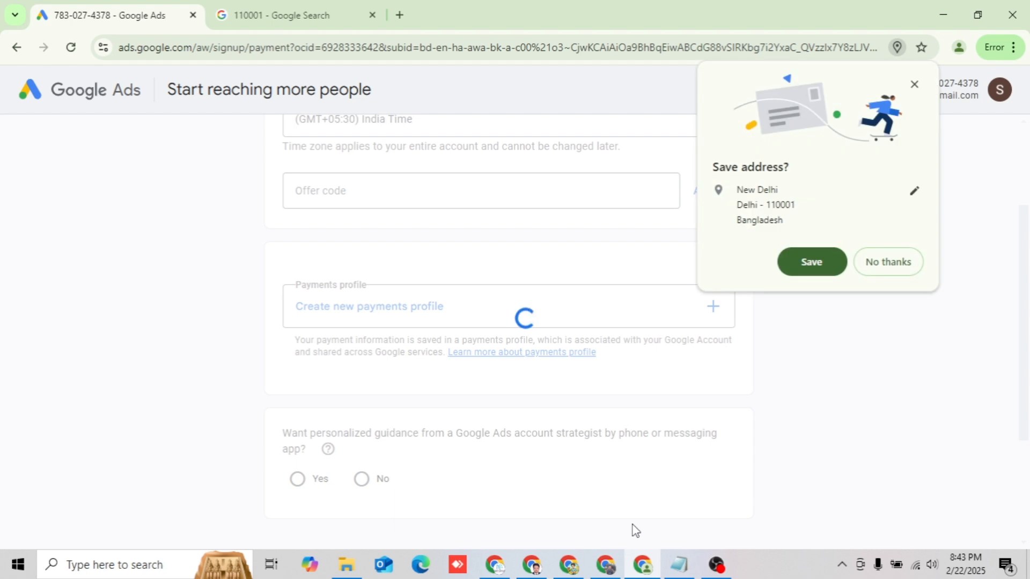
left_click(888, 262)
- Choose Pay with Bank transfer as the payment method instead of a credit or debit card
scroll(515, 402, "down", 2)
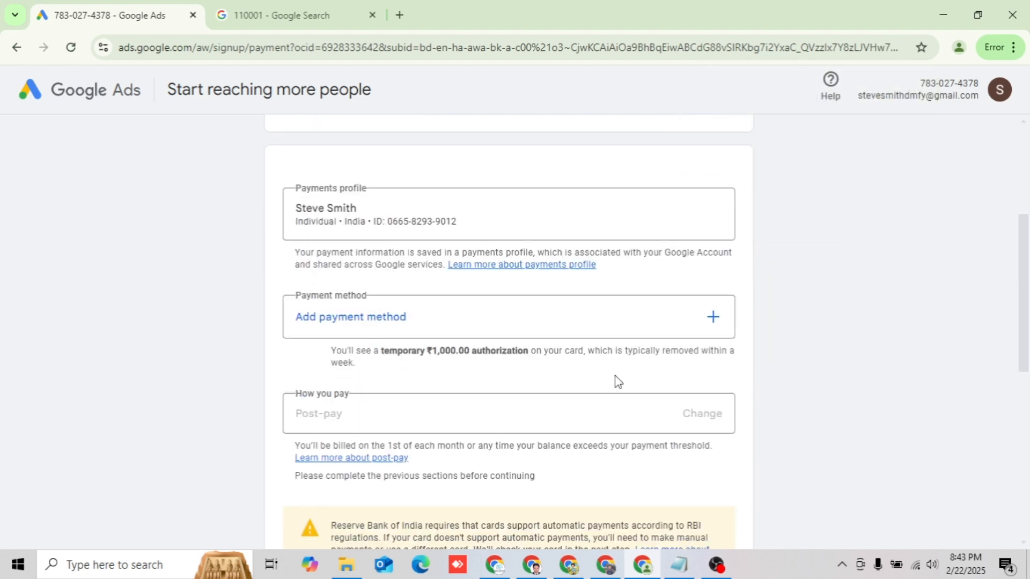
scroll(616, 382, "up", 1)
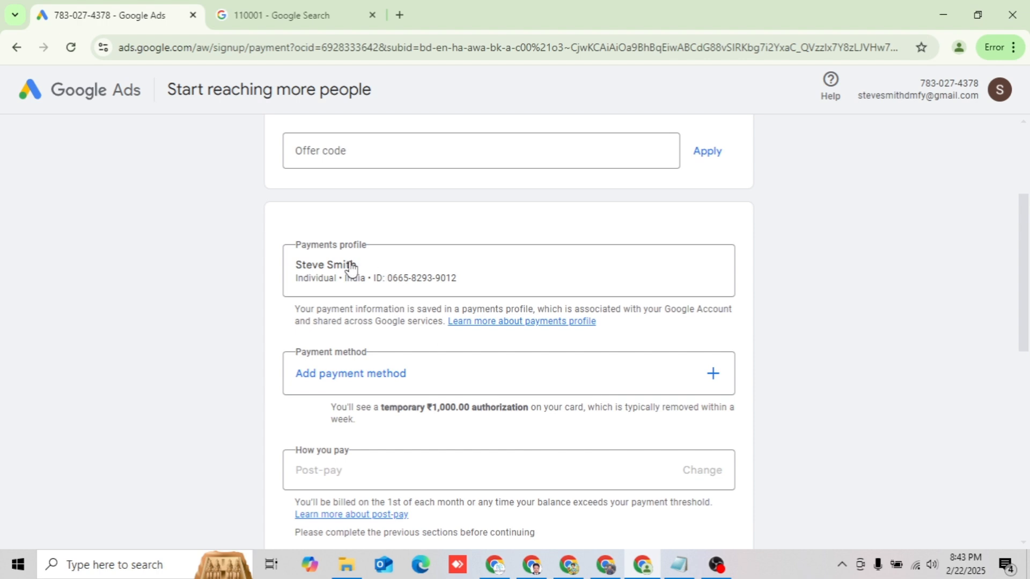
scroll(399, 311, "down", 2)
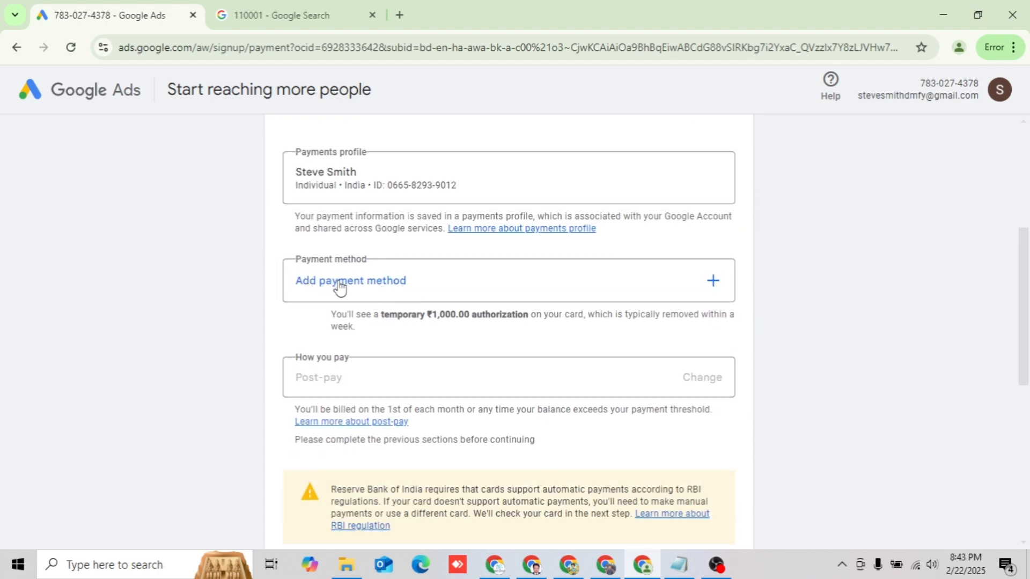
left_click(372, 279)
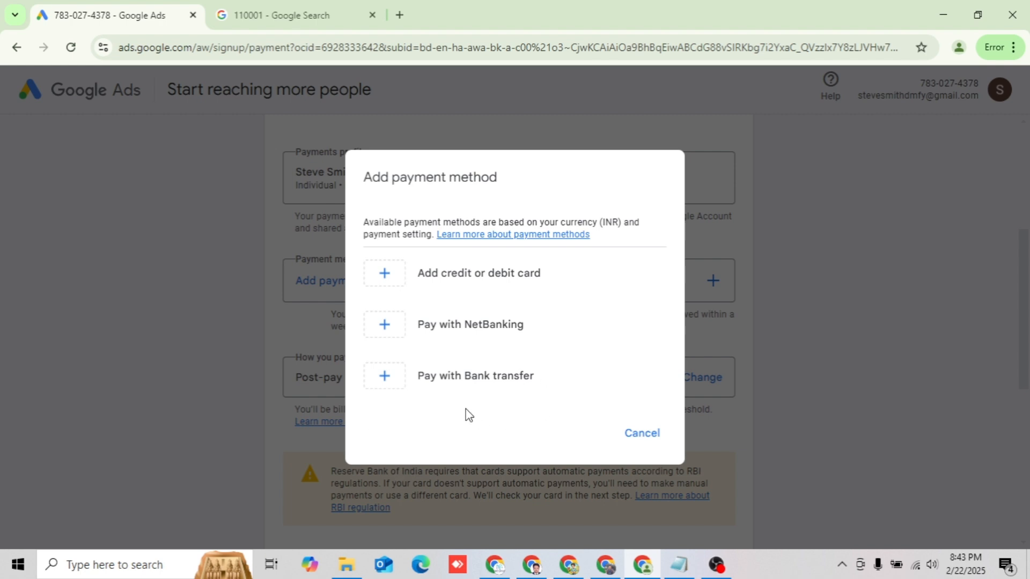
left_click(462, 385)
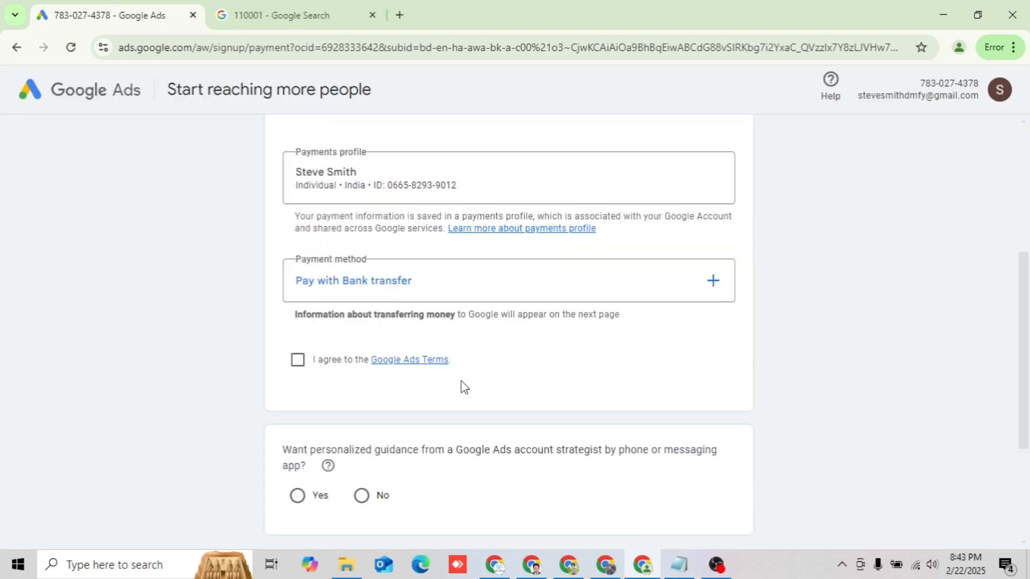
left_click(715, 290)
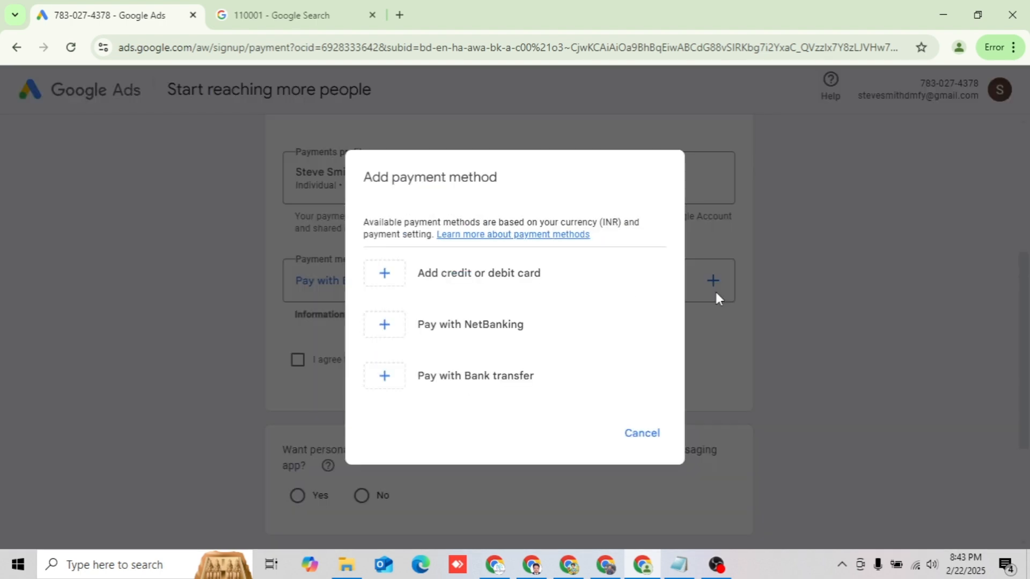
left_click(471, 394)
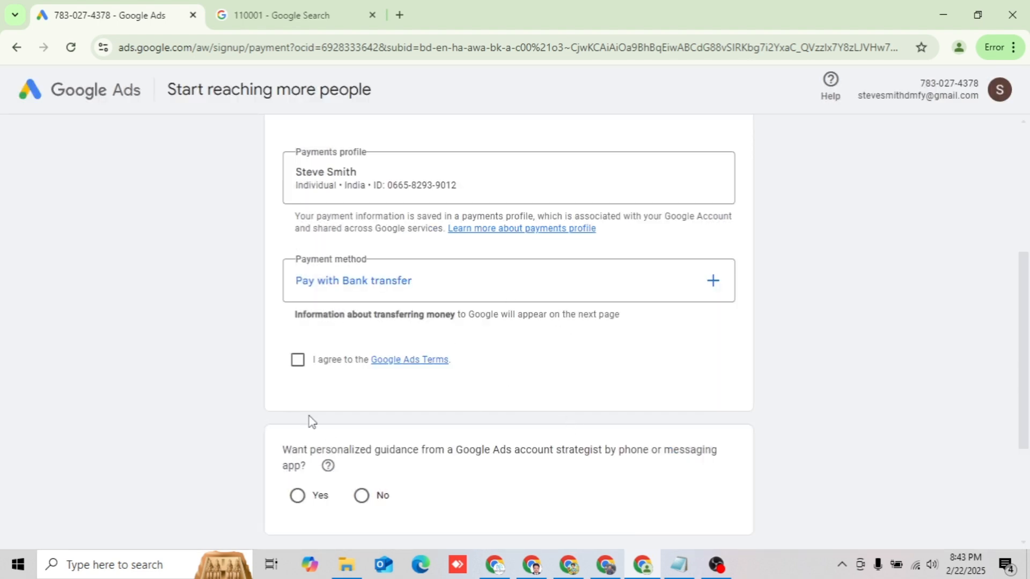
- Agree to the Google Ads Terms and submit the payment settings with personalized strategist guidance set to No
left_click(298, 361)
scroll(446, 394, "down", 3)
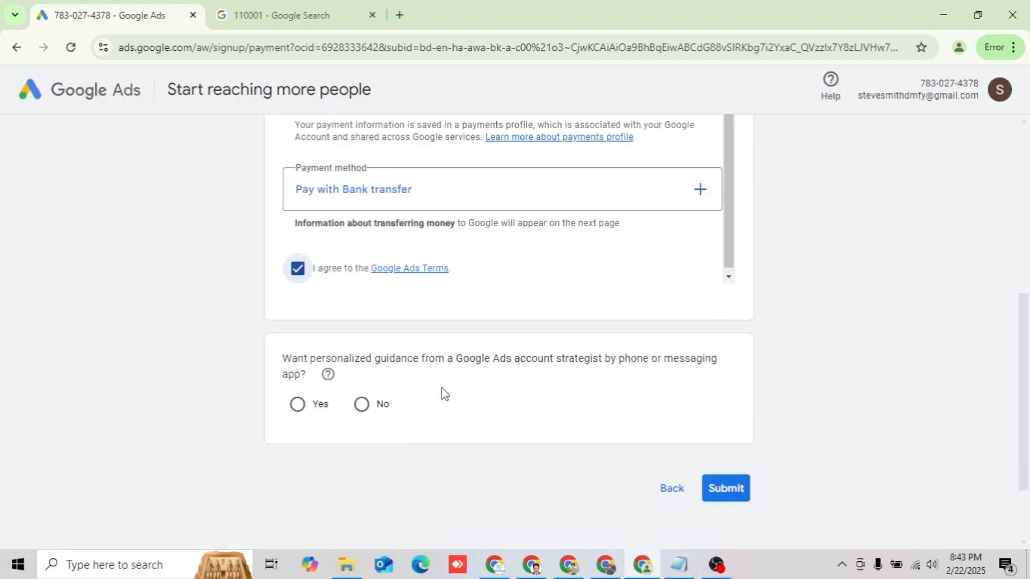
left_click(367, 311)
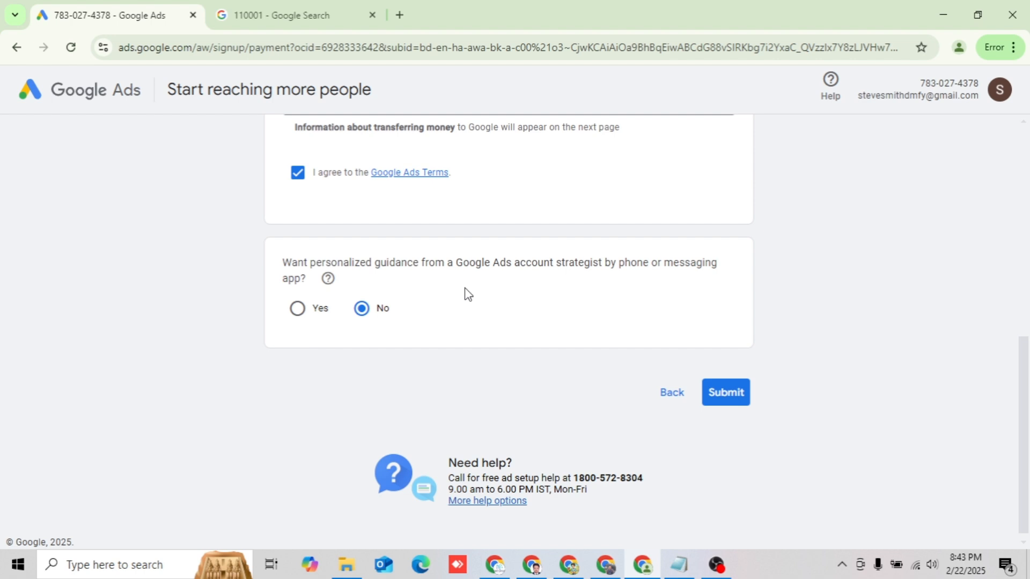
left_click(725, 394)
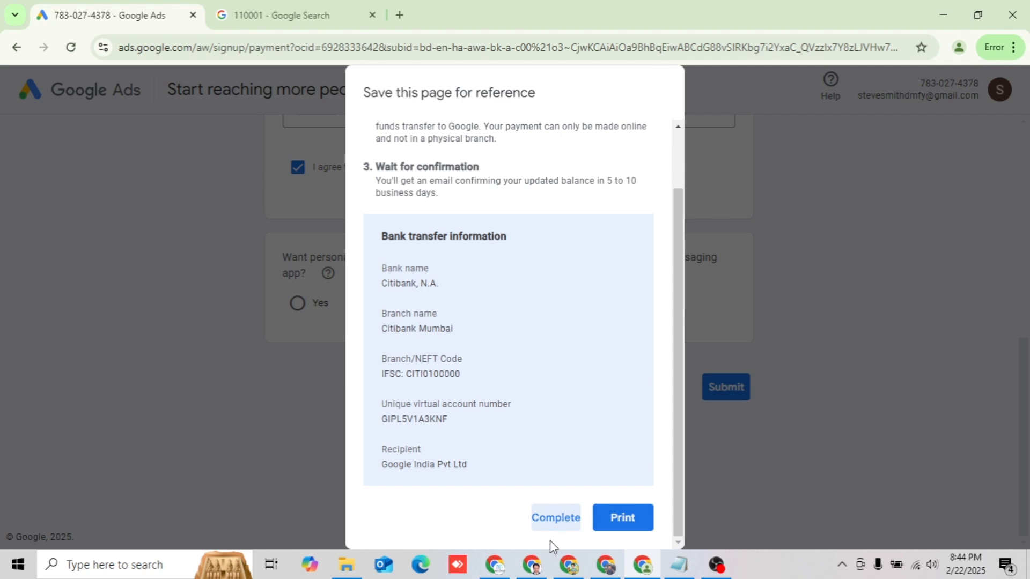
- Complete the bank transfer information page without printing it and continue to the advertiser verification
left_click(557, 518)
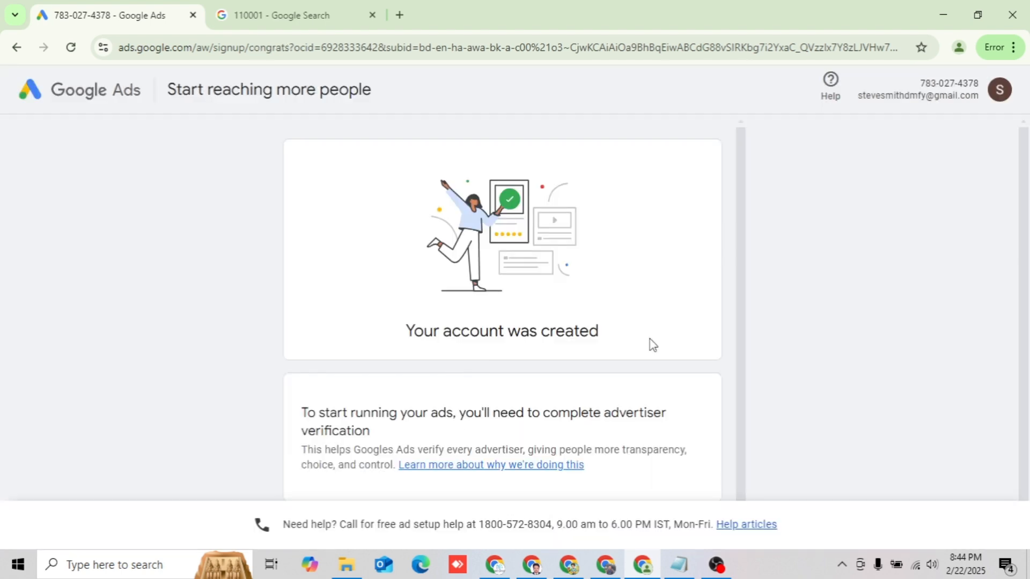
scroll(658, 350, "down", 2)
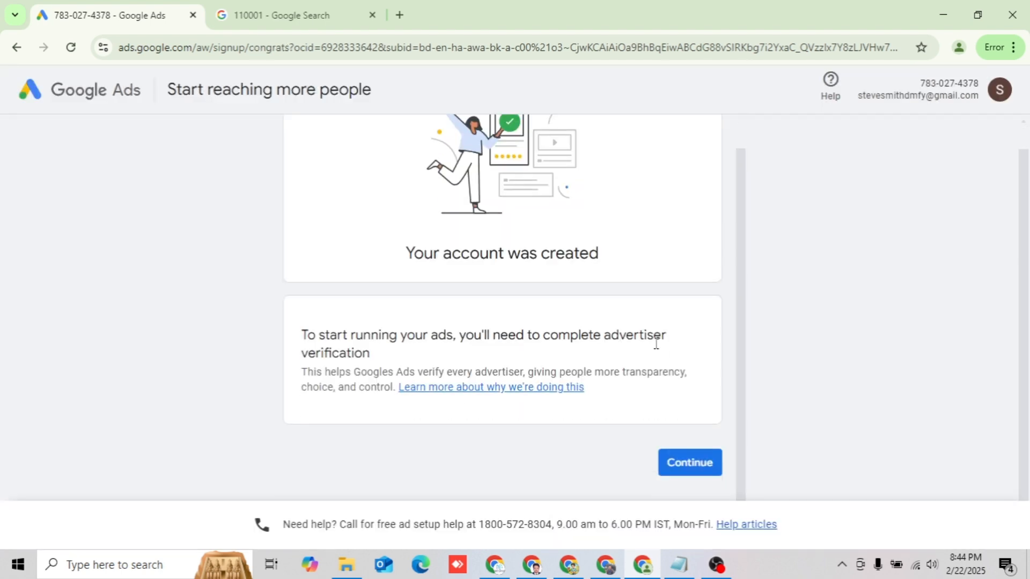
left_click(670, 479)
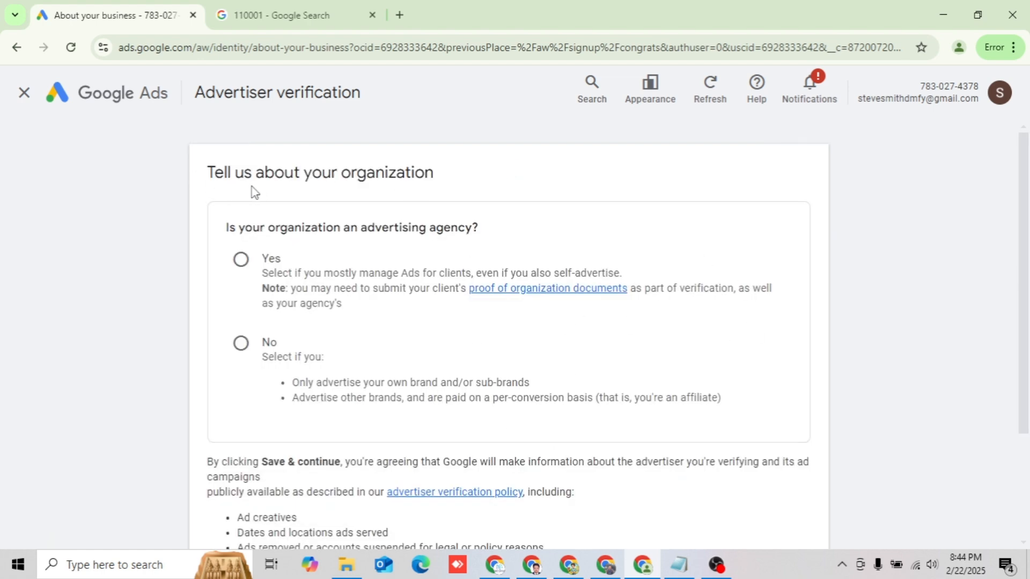
- Answer No to whether the organization is an advertising agency in the advertiser verification form
scroll(374, 231, "down", 1)
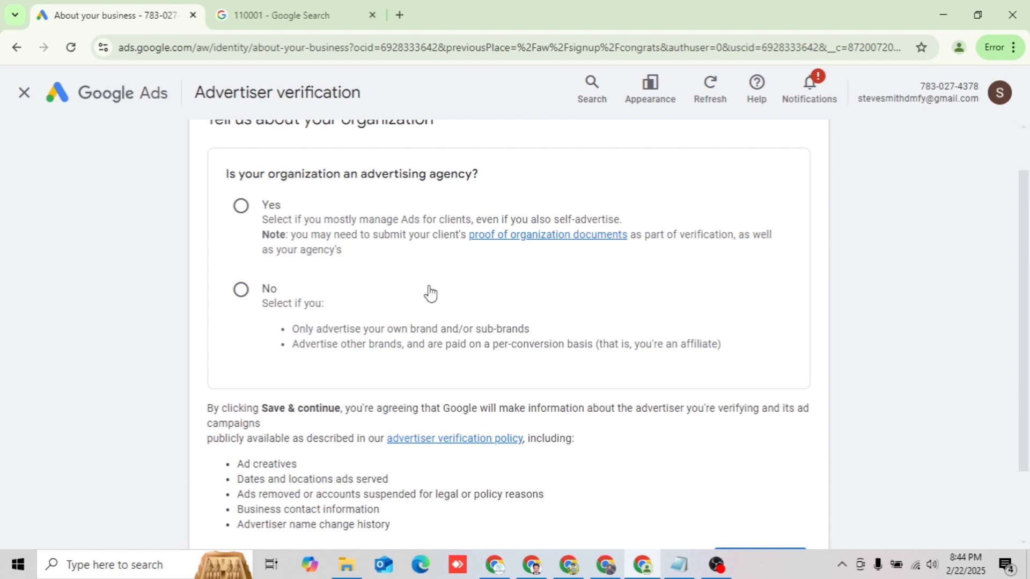
scroll(430, 294, "up", 1)
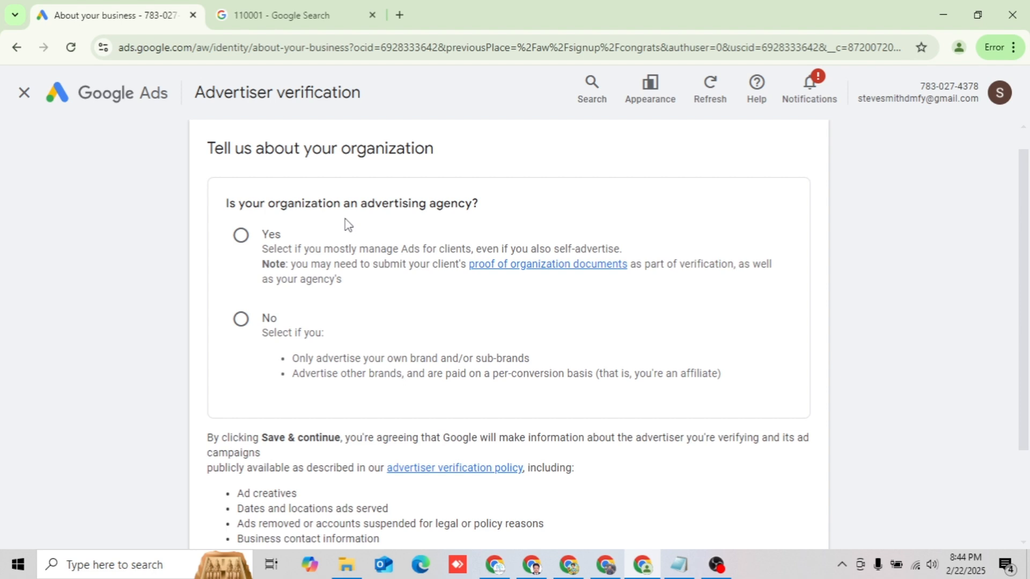
left_click(241, 319)
- State that the organization pays Google Ads directly, then save the organization answers and continue the verification
scroll(243, 322, "down", 1)
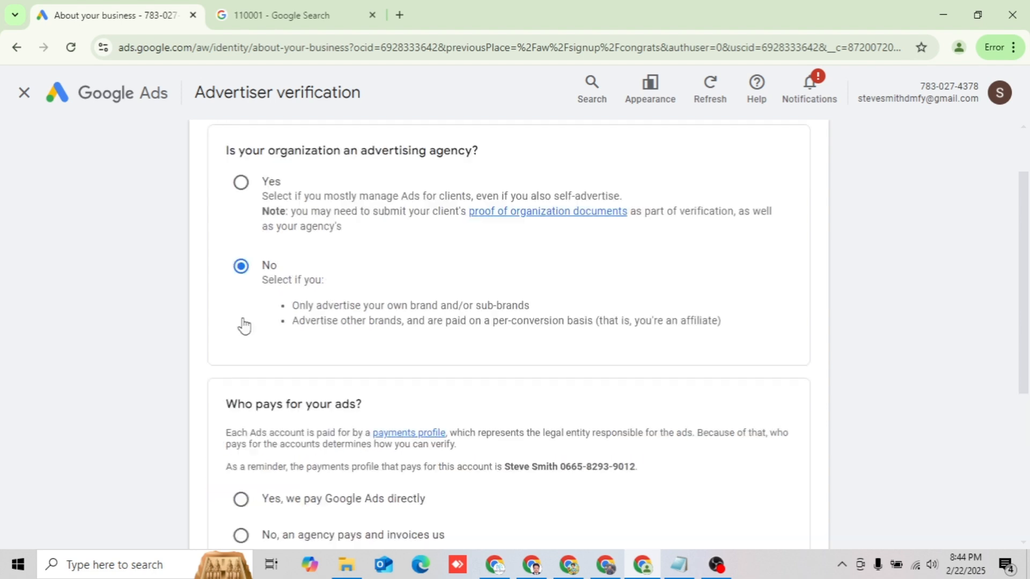
scroll(244, 326, "up", 1)
scroll(326, 361, "down", 5)
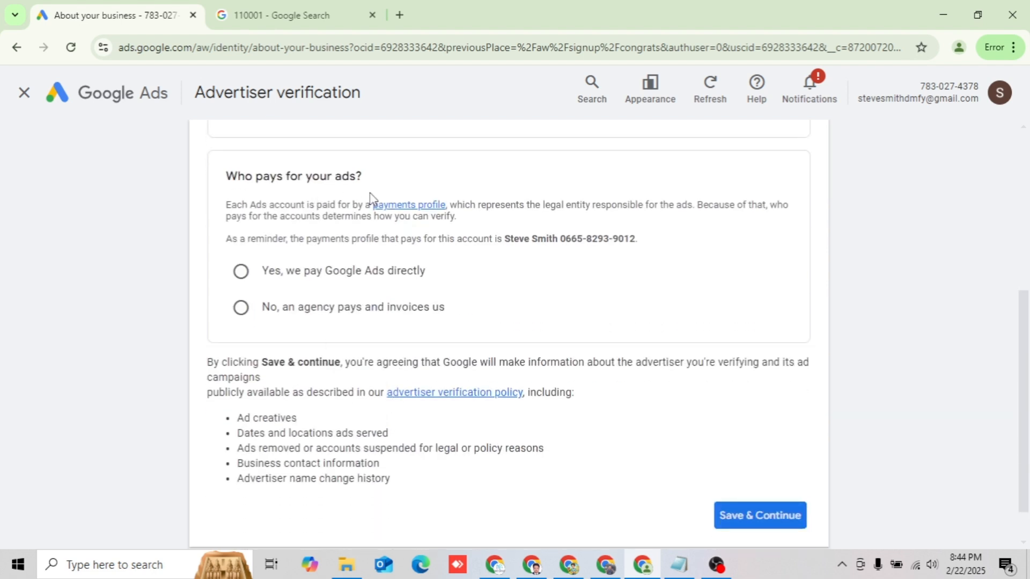
left_click(238, 278)
scroll(559, 402, "down", 1)
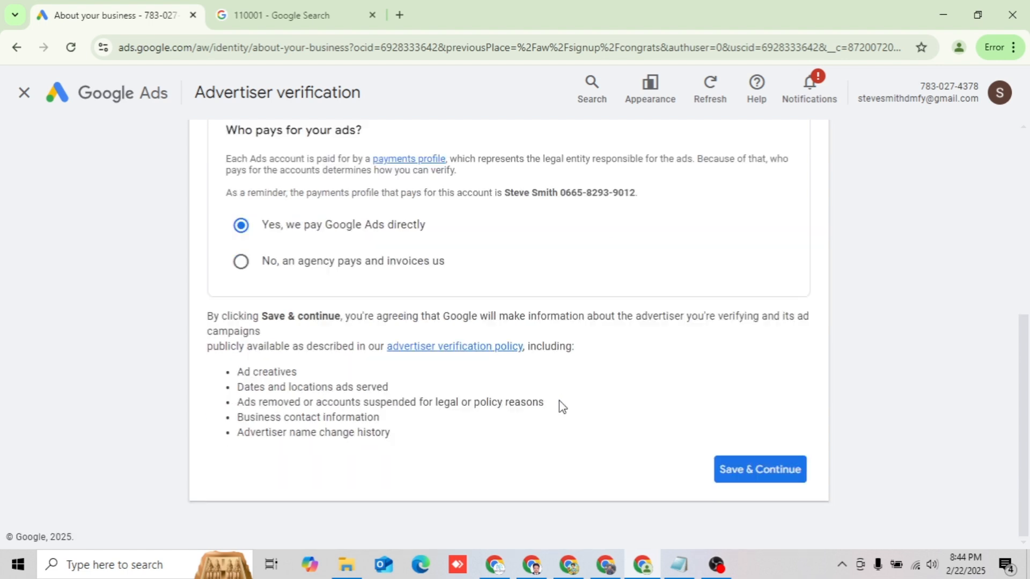
left_click(773, 479)
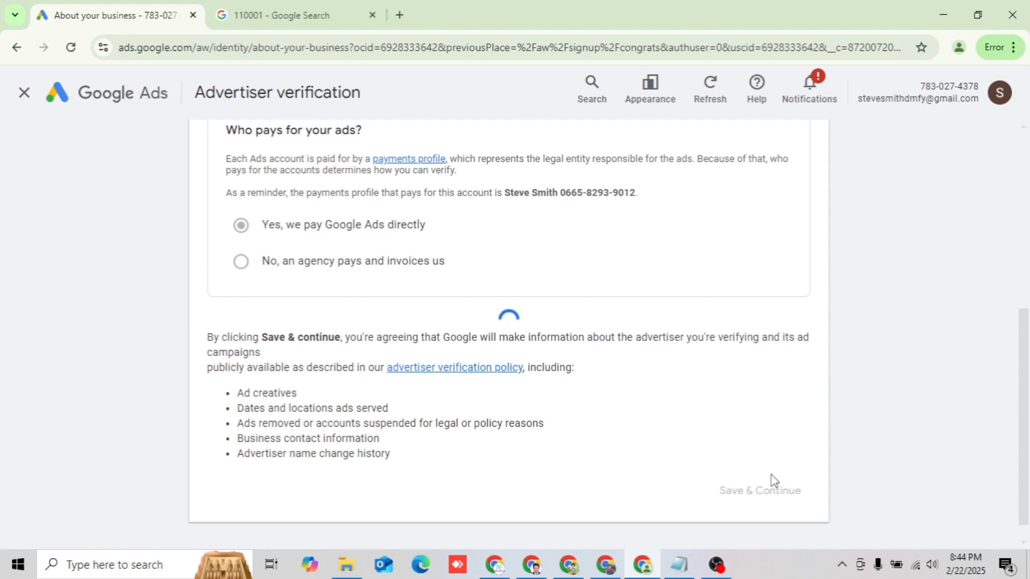